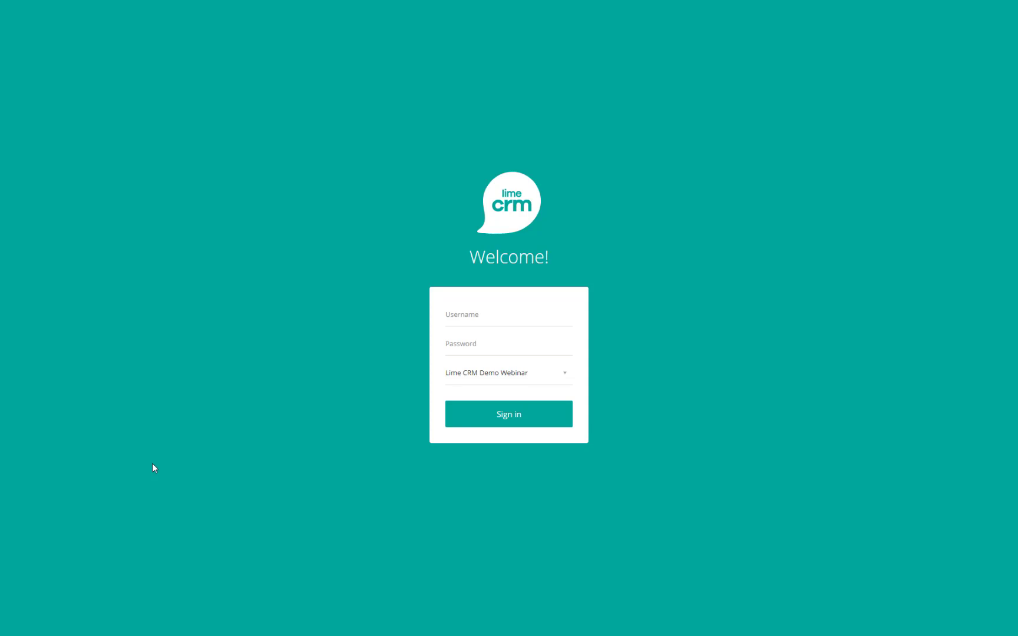
- Sign in to Lime CRM with the saved username from the login dropdown
left_click(506, 307)
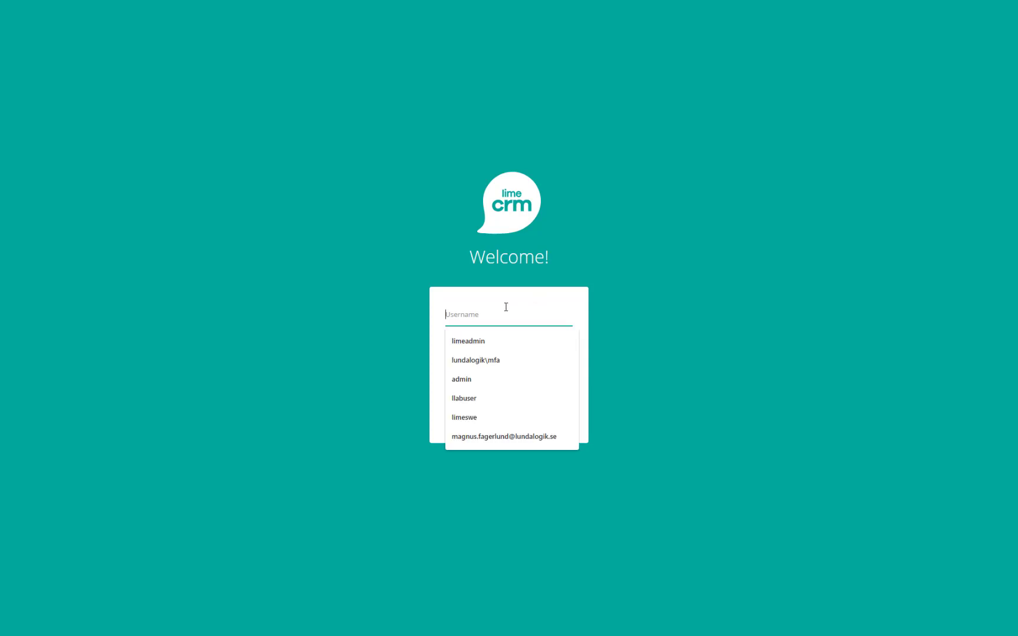
left_click(480, 418)
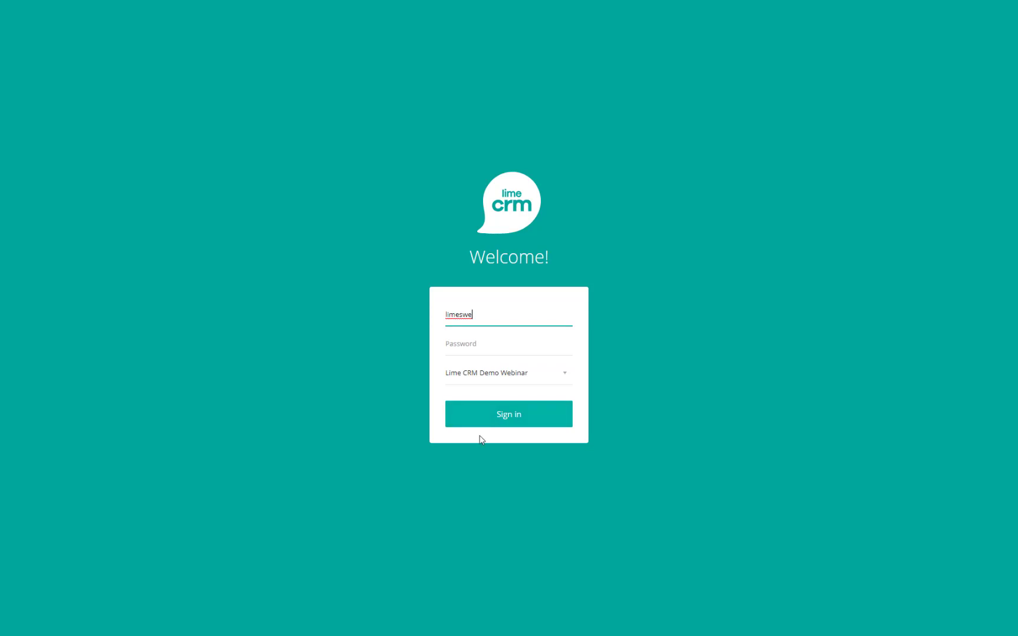
left_click(513, 419)
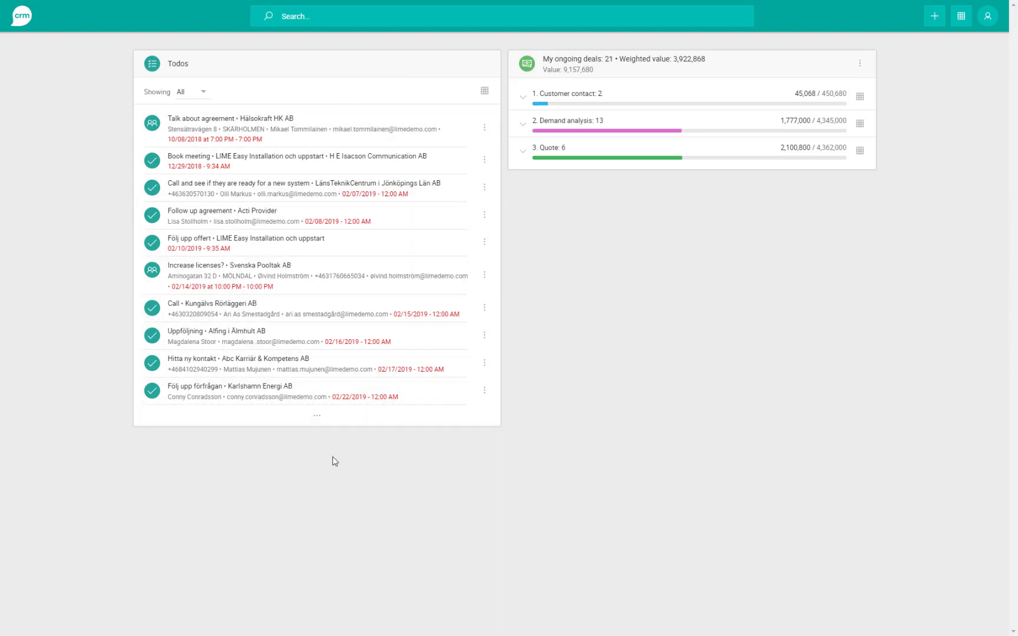
- Filter the Todos list to Overdue, then switch the Showing filter to Today
left_click(200, 95)
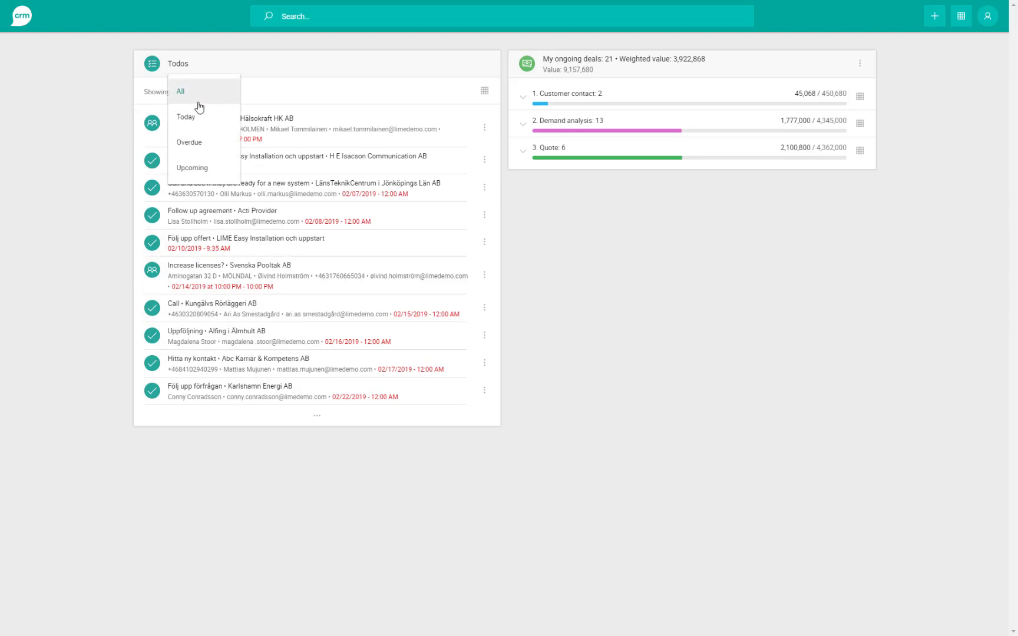
left_click(197, 143)
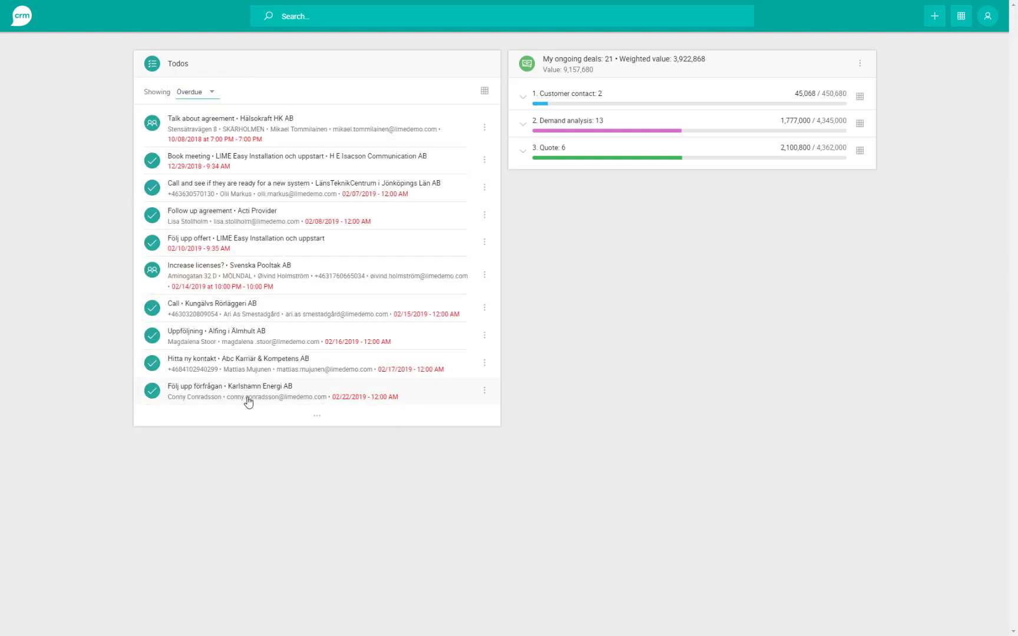
left_click(194, 92)
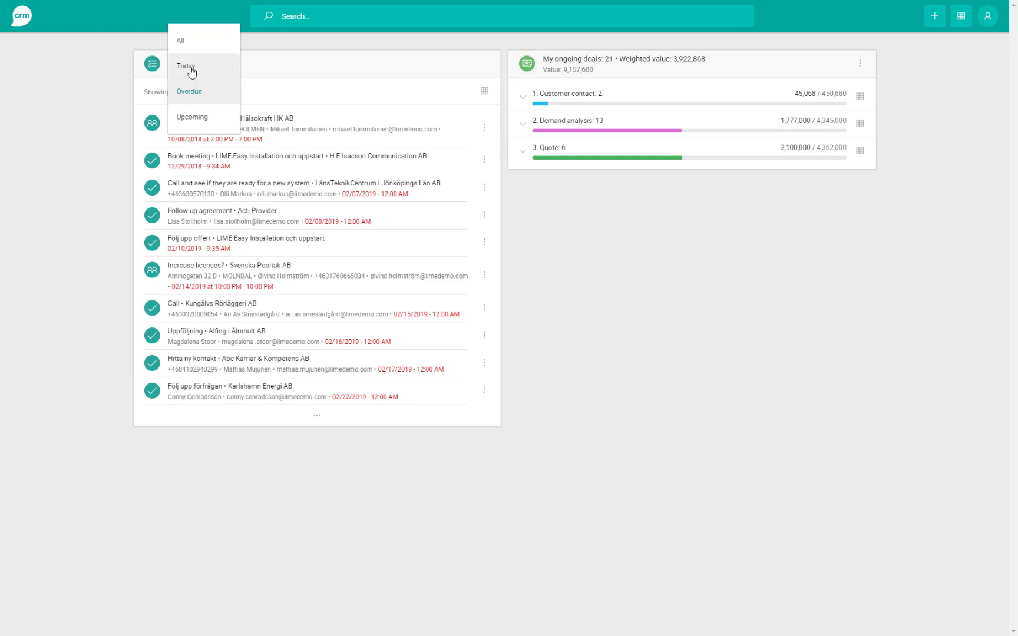
left_click(191, 70)
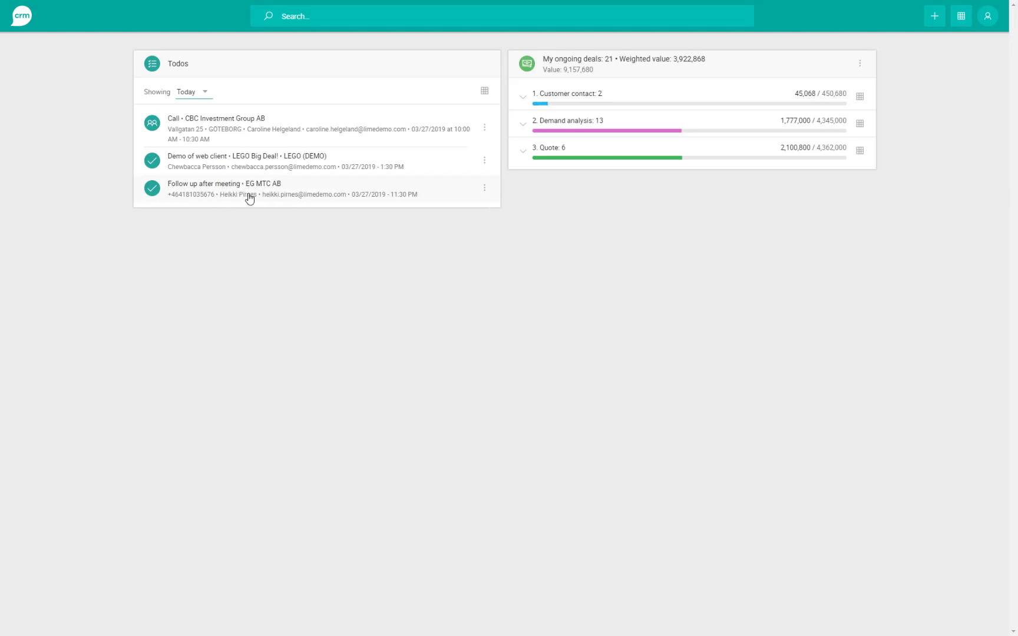
- Open the CBC Investment Group AB call's details and its Postpone dialog
left_click(307, 125)
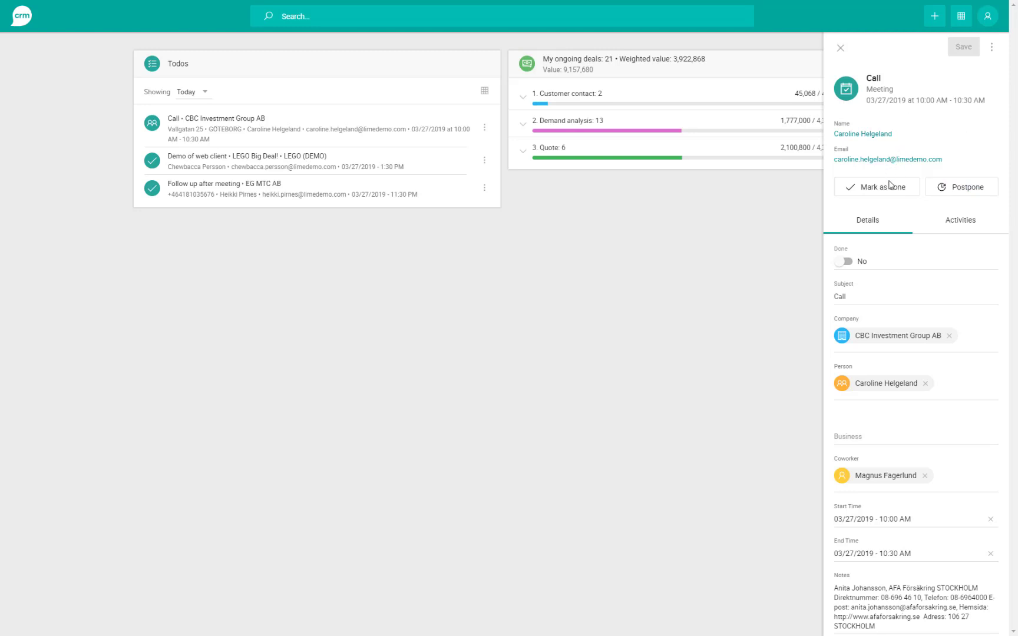
left_click(961, 188)
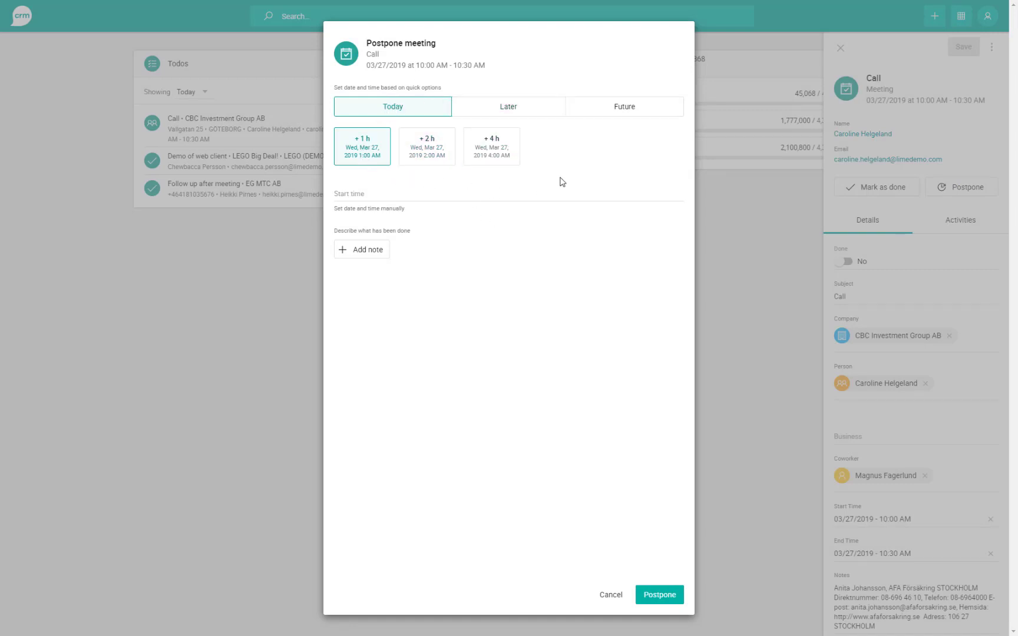
- Postpone the call one day with a 'No answer' note logged as Called, no answer
left_click(512, 109)
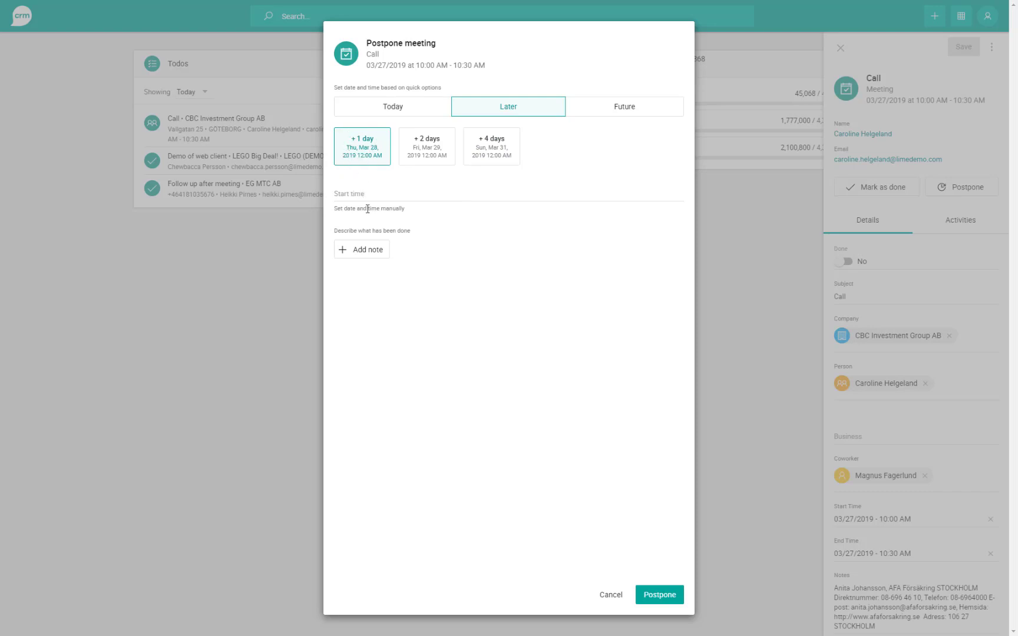
left_click(363, 253)
left_click(369, 311)
type("No answer")
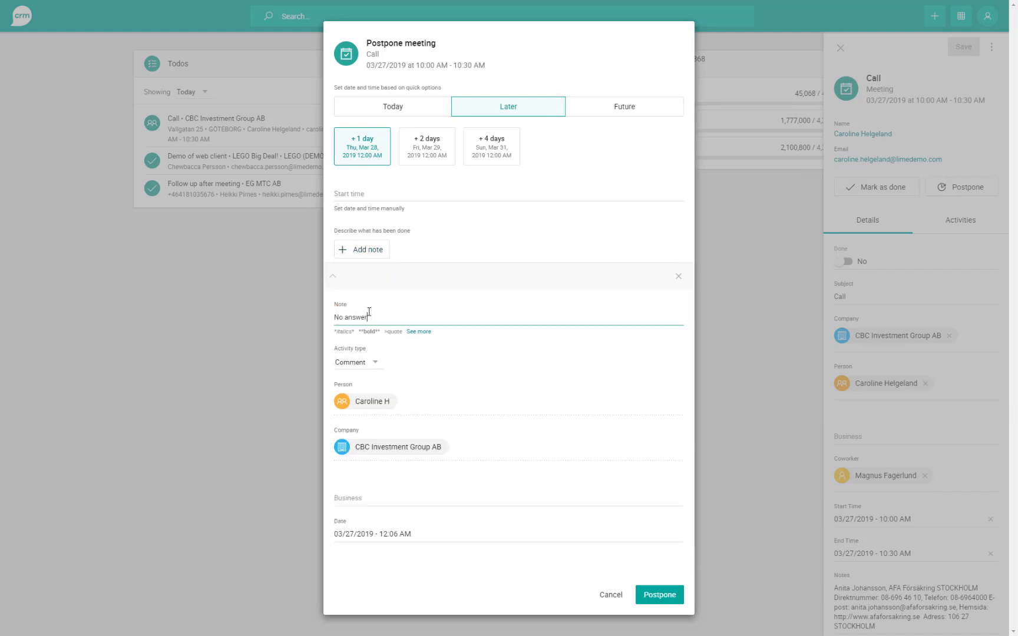
left_click(355, 363)
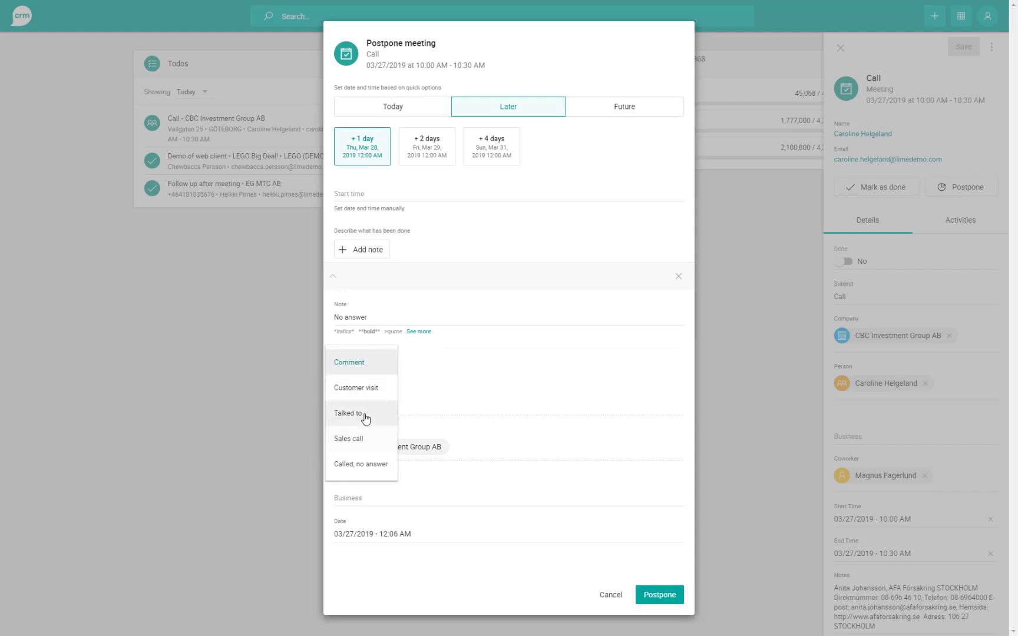
left_click(354, 469)
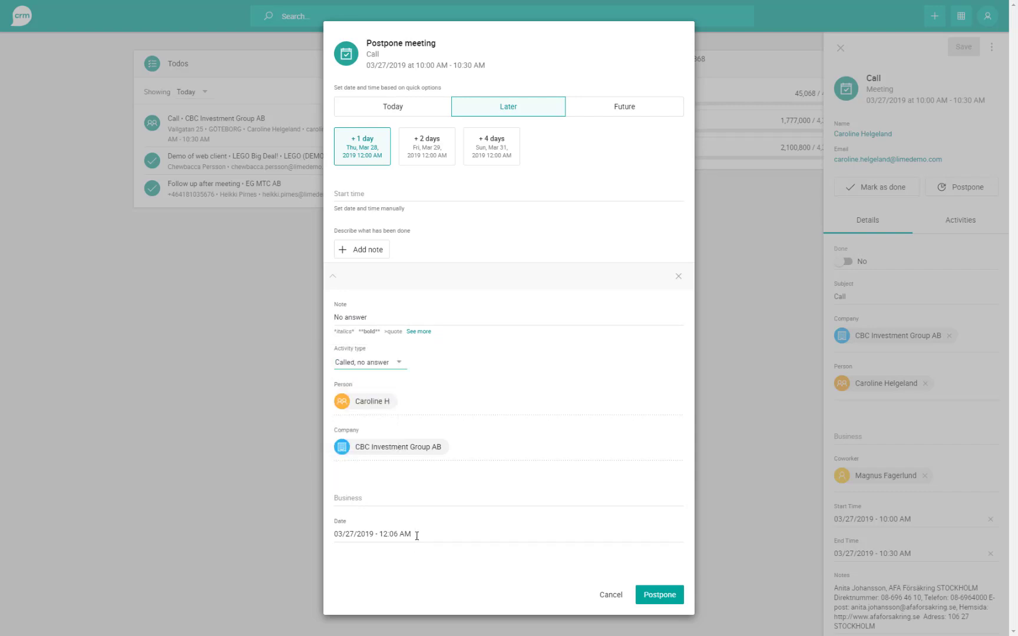
left_click(666, 600)
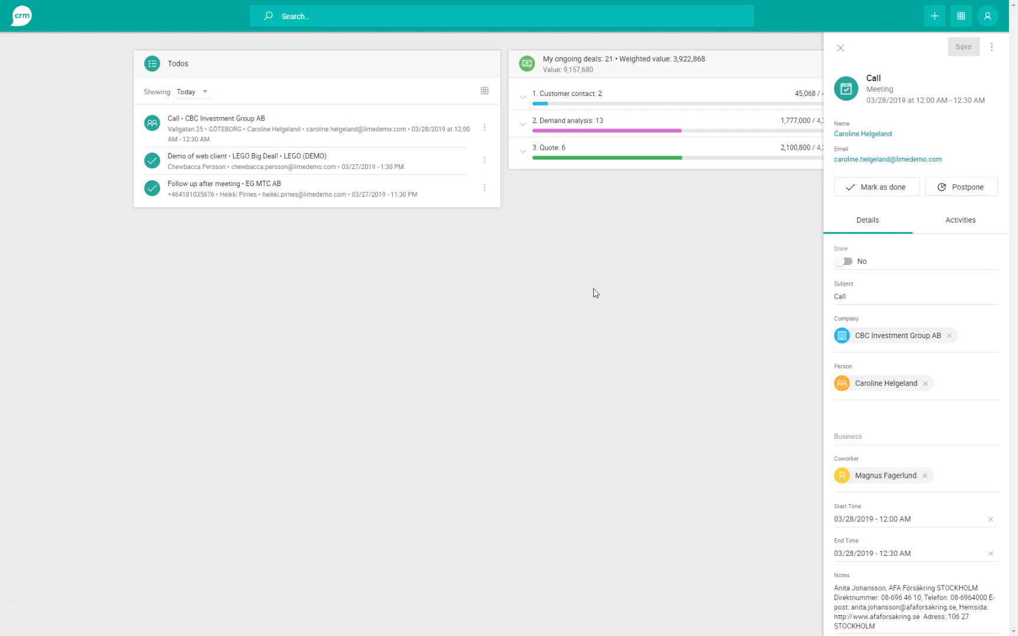
left_click(200, 95)
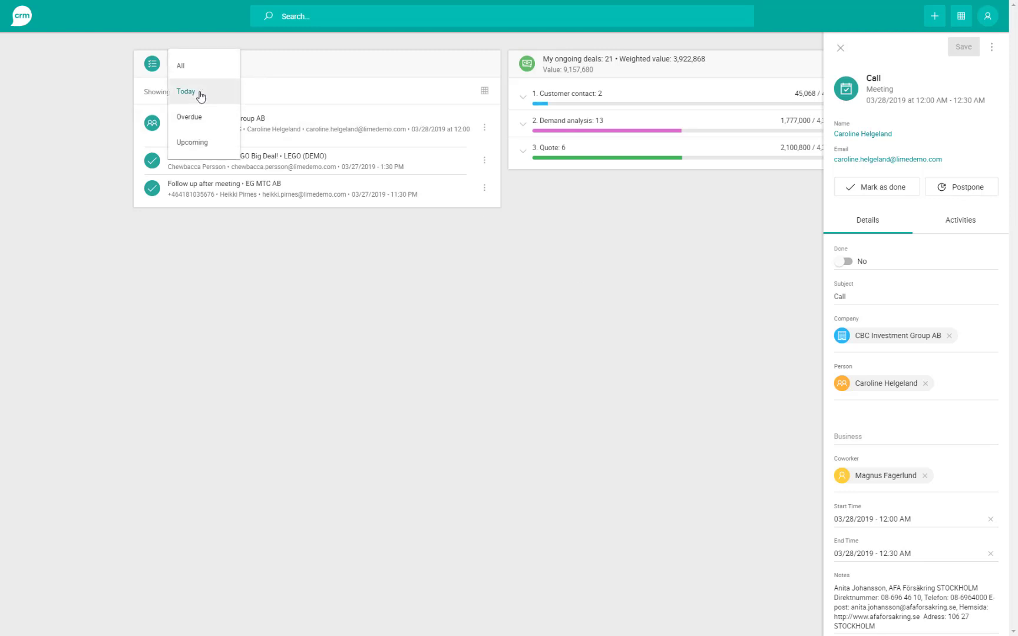
- Toggle Todos to Upcoming and back to Today, close the call panel, and open Demo of web client
left_click(199, 147)
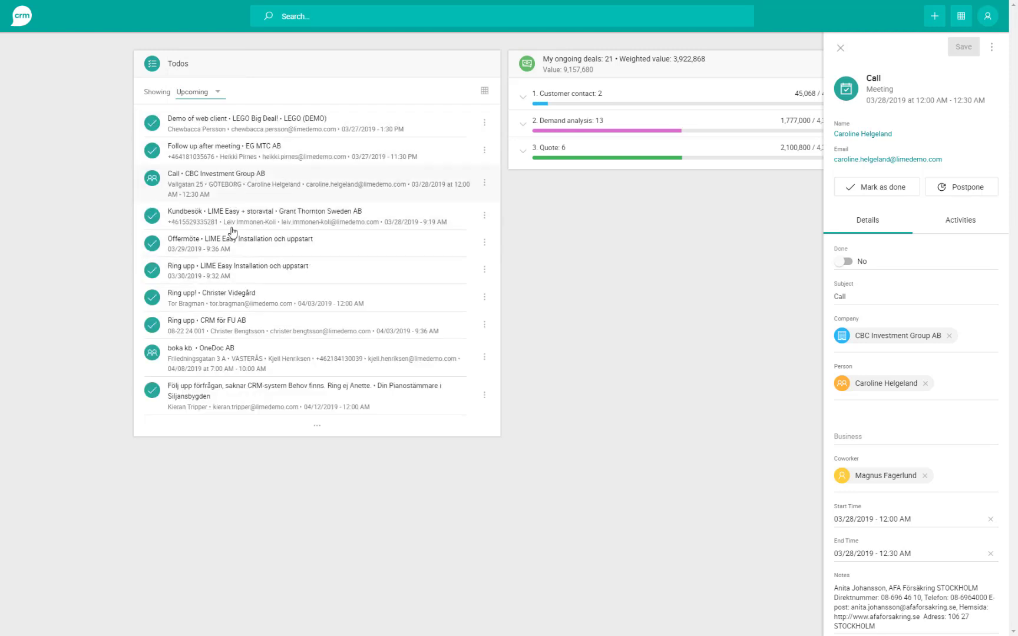
left_click(208, 96)
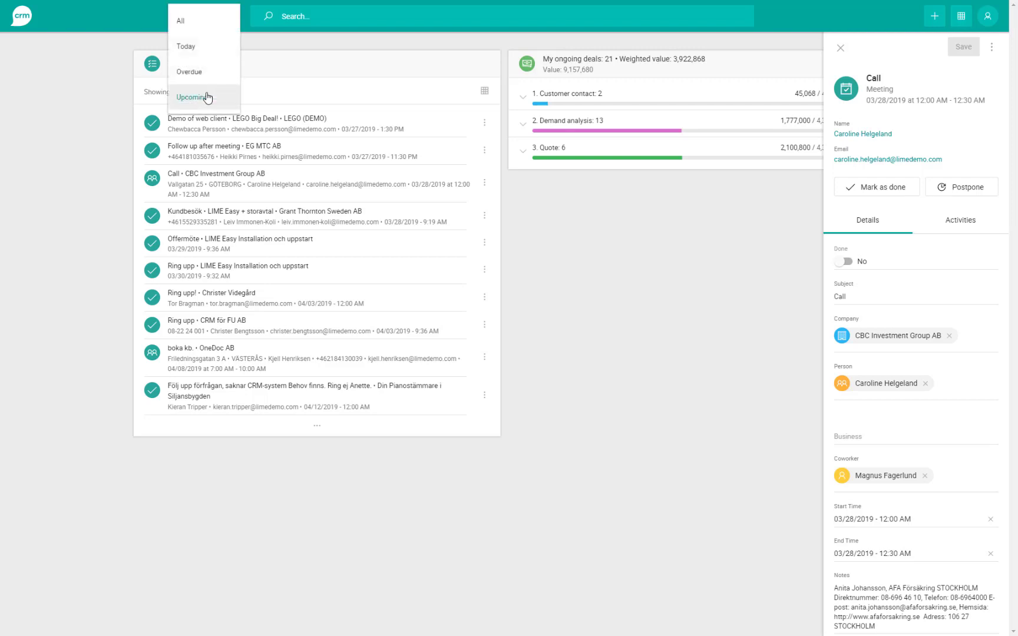
left_click(198, 50)
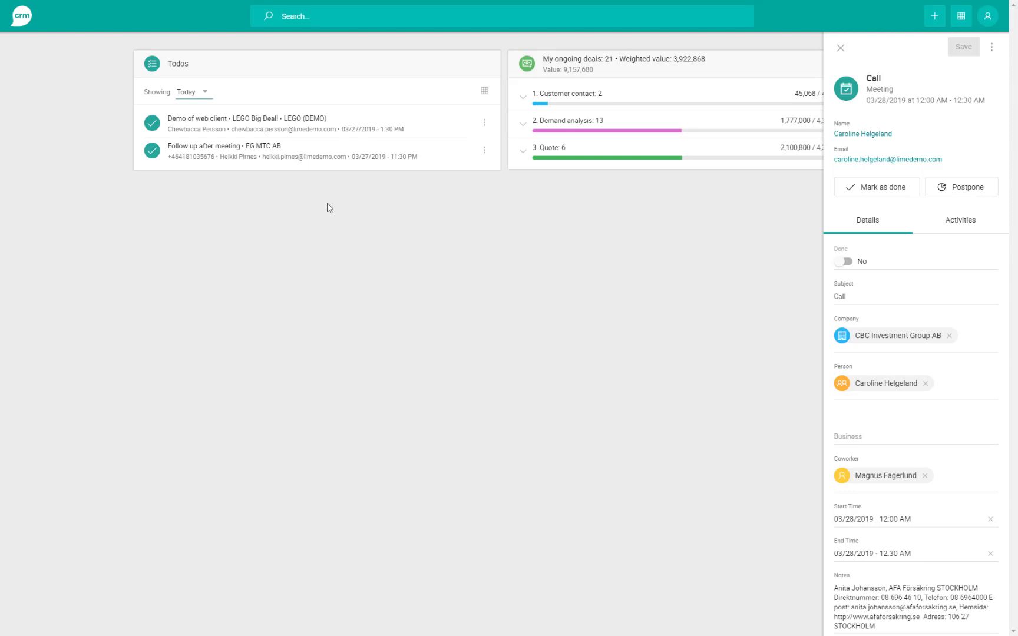
left_click(840, 48)
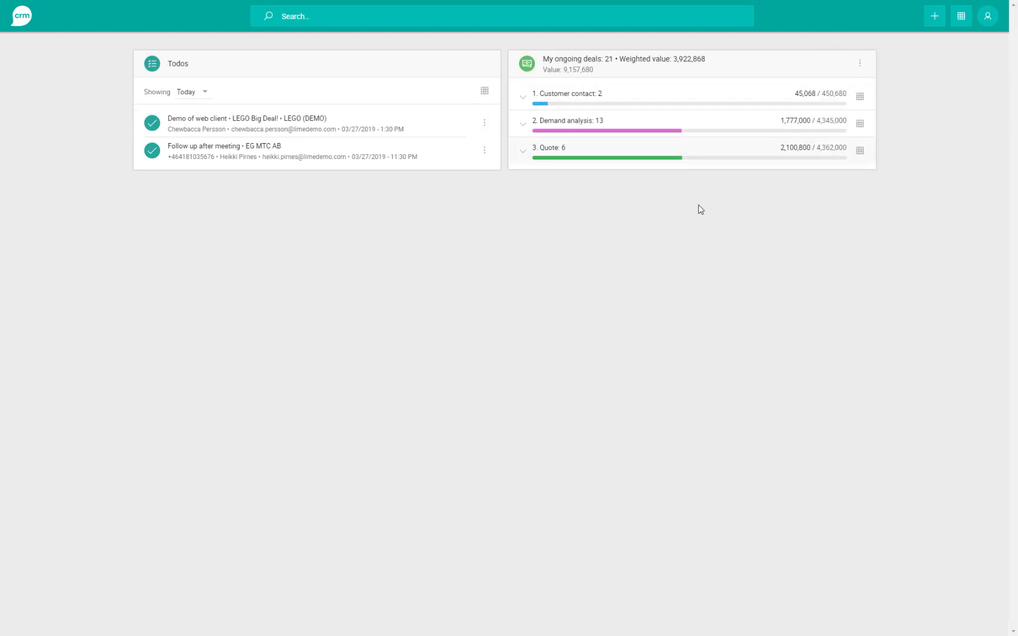
left_click(239, 127)
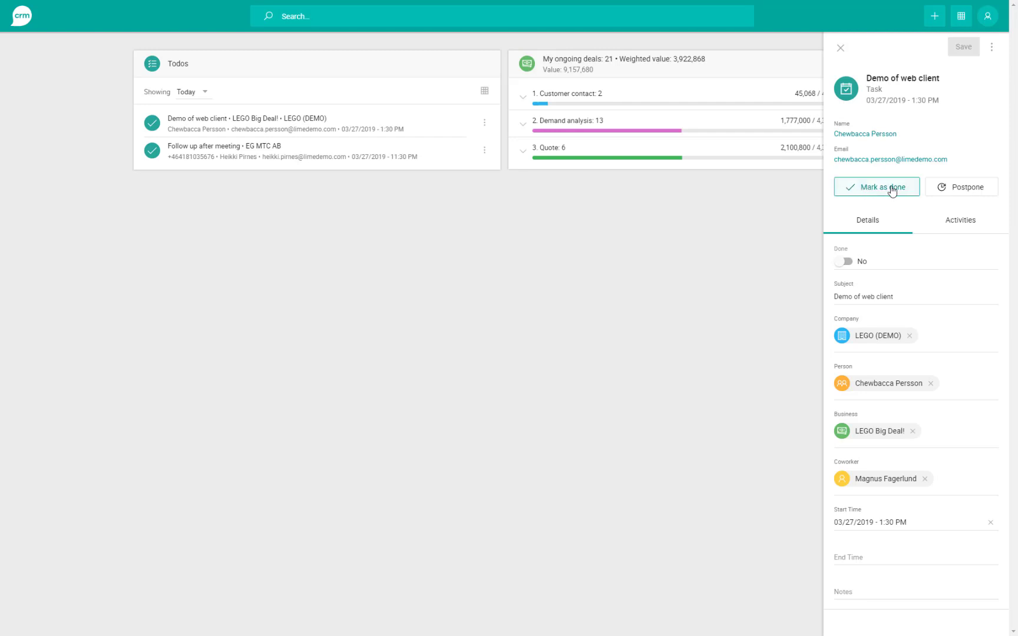
- Mark the demo task done with the Comment note 'Demo went great! Everyone loved the web client'
left_click(893, 191)
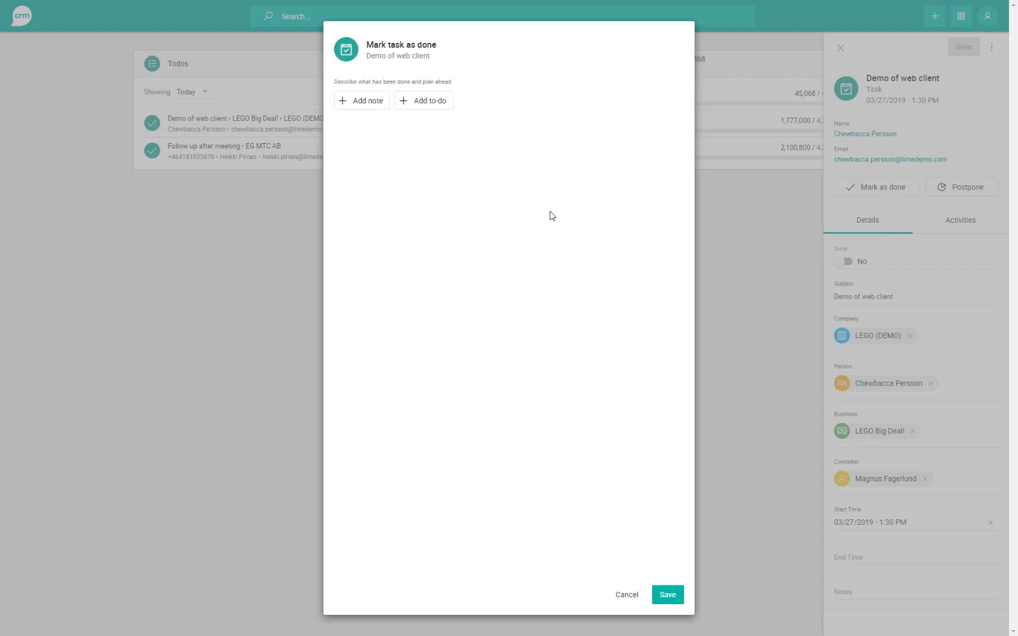
left_click(359, 104)
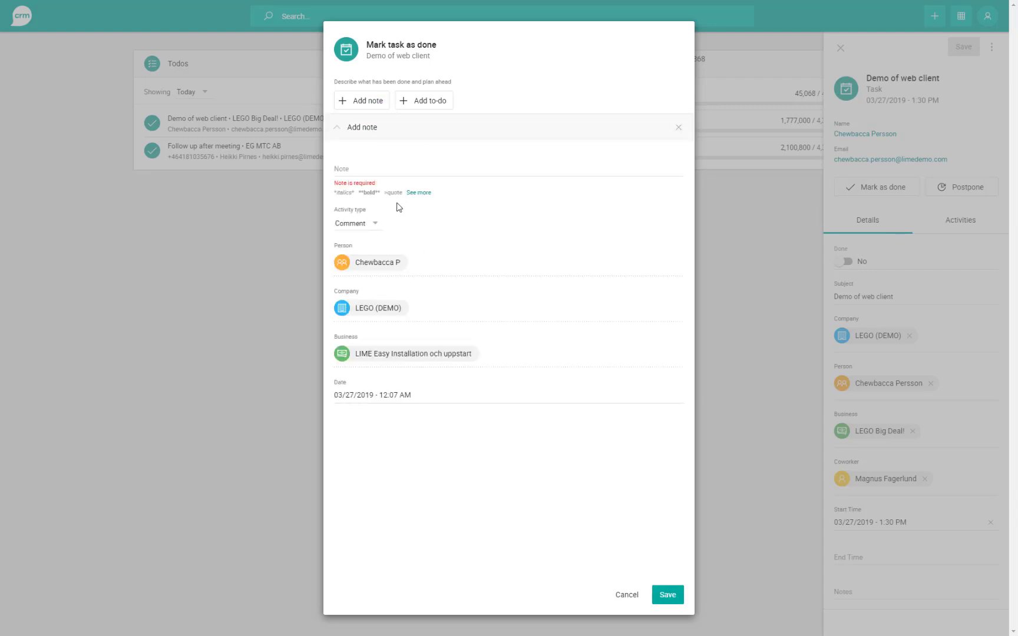
left_click(391, 167)
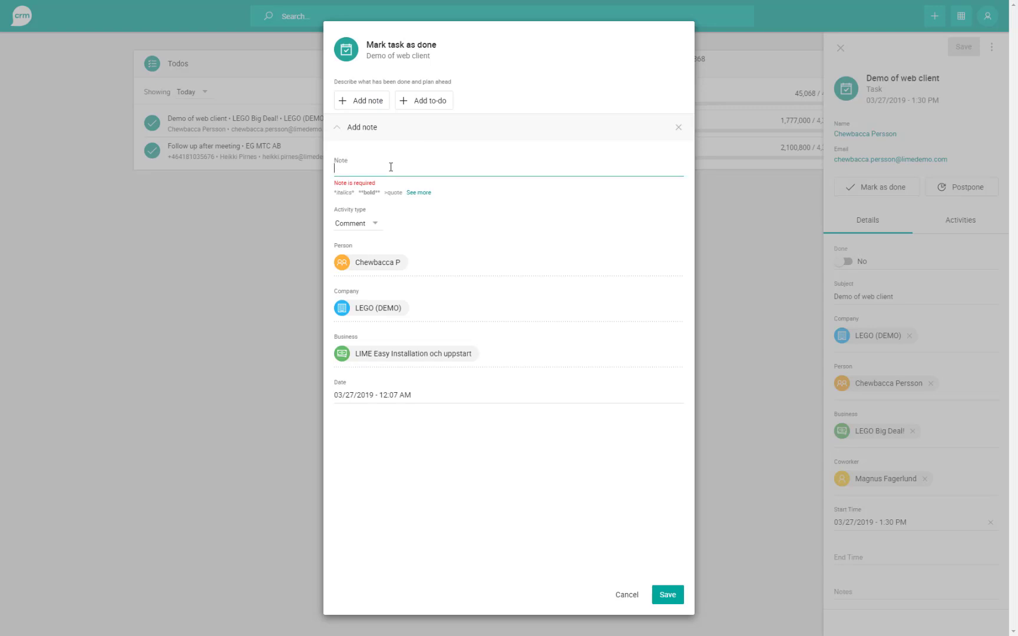
type("Demo we")
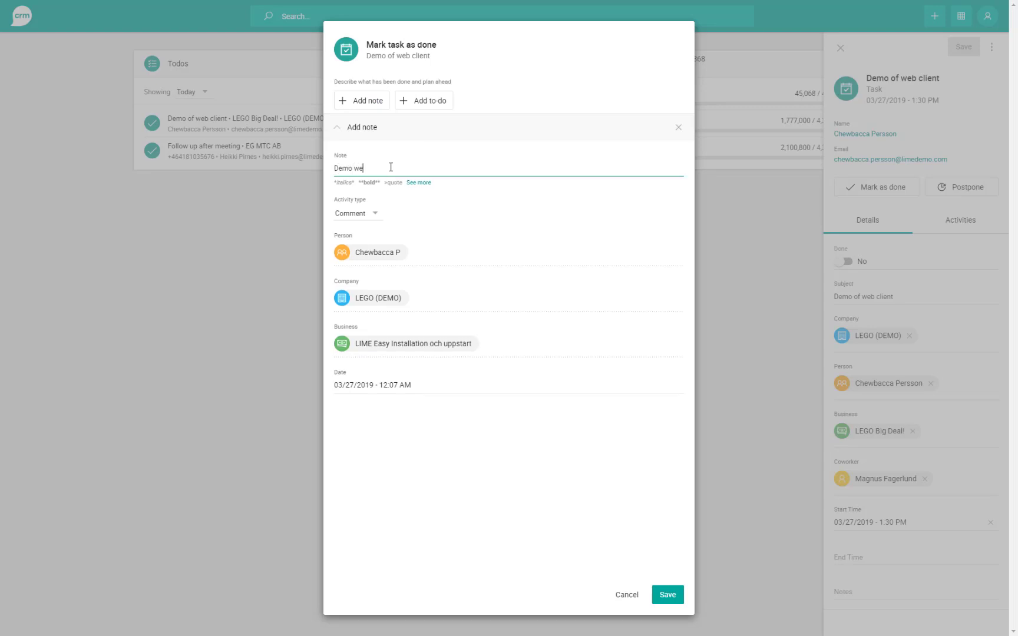
type("nt great! Everyone loved the web client!")
left_click(367, 214)
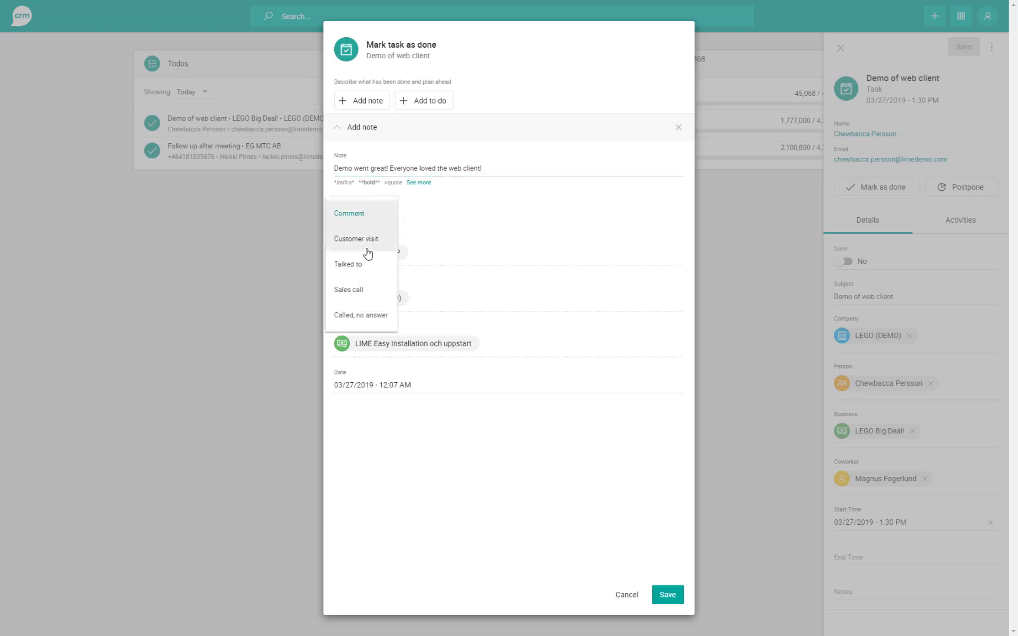
left_click(366, 213)
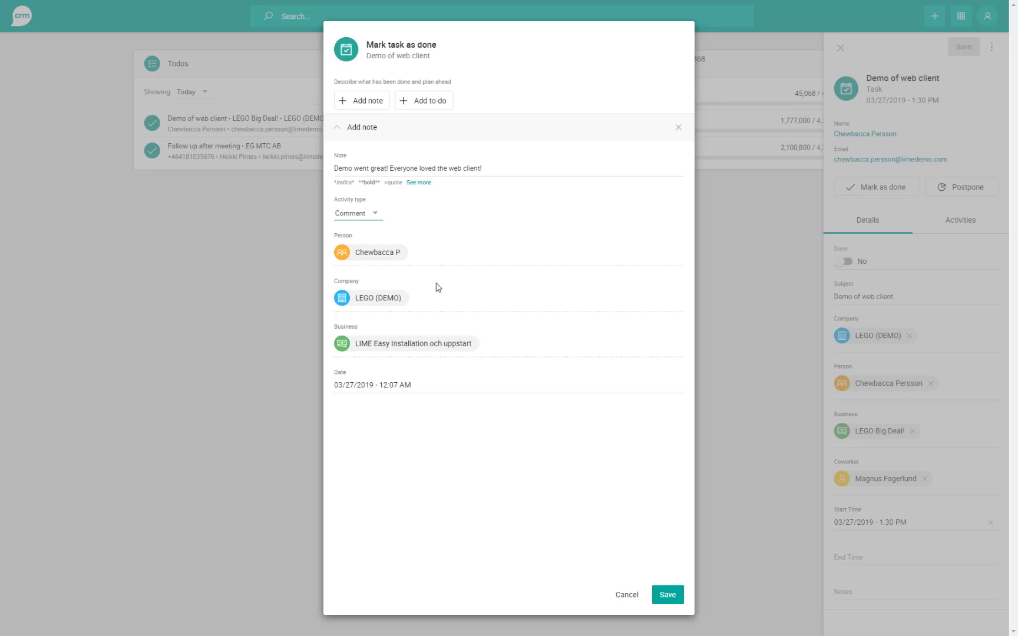
- Add a follow-up to-do with the subject 'Follow up on web demo'
left_click(419, 106)
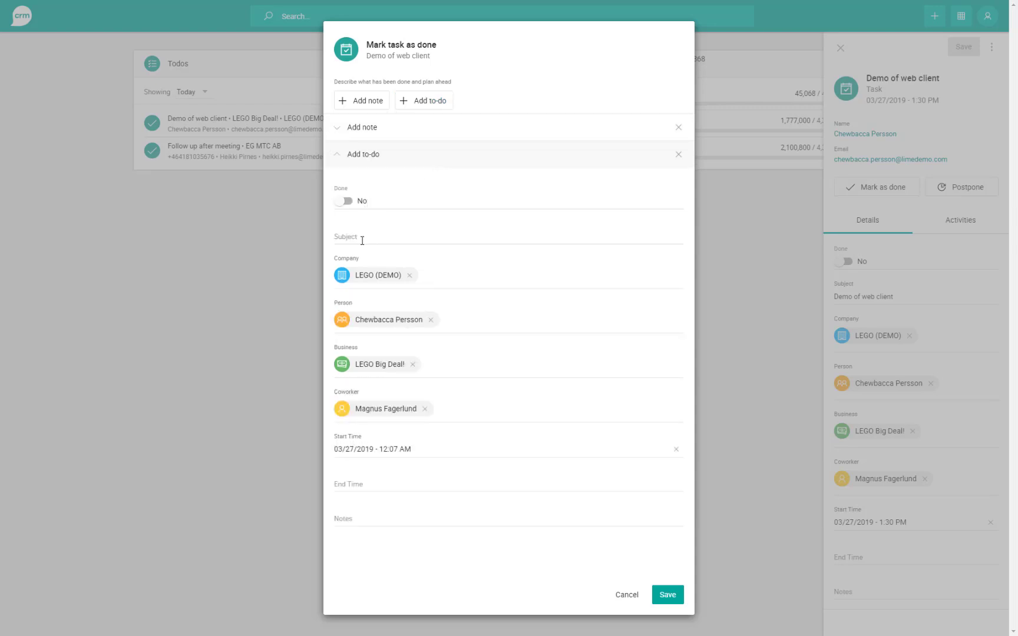
left_click(361, 237)
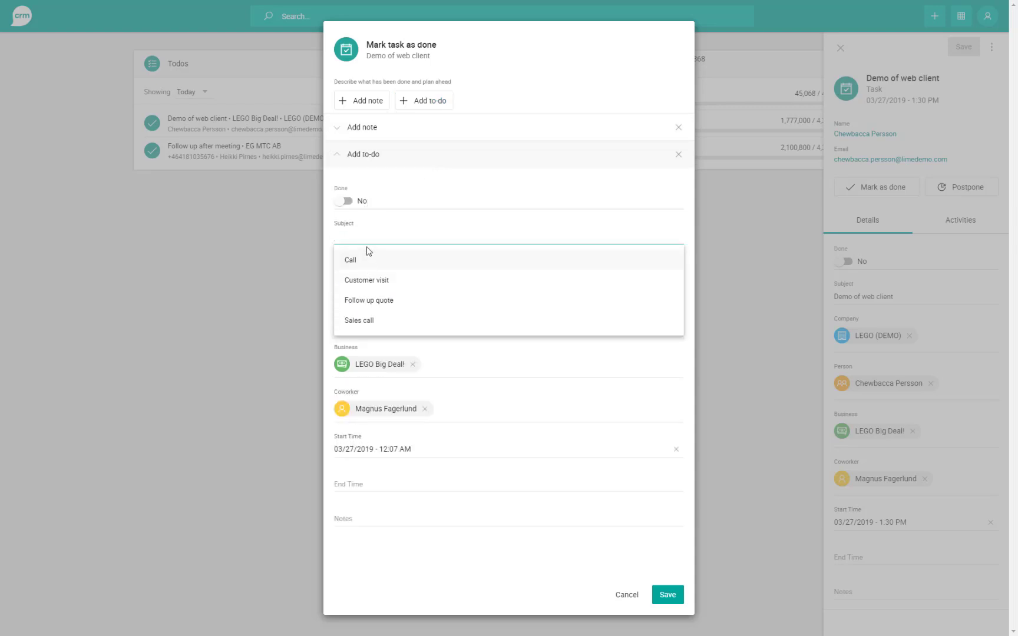
type("Follow up on web demo")
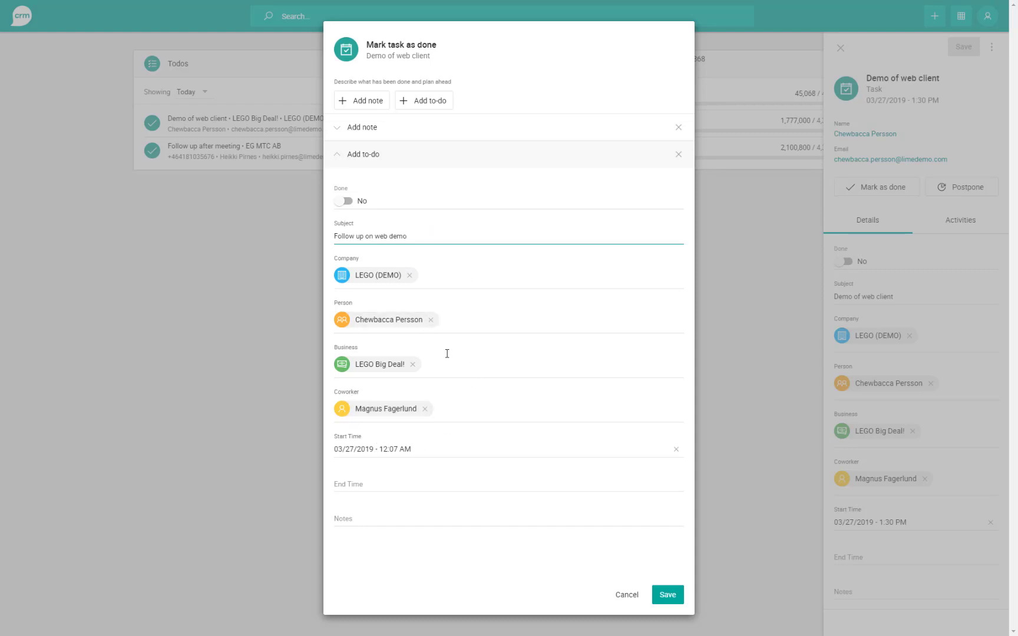
- Set the follow-up's start time to 04/03/2019 at 10:00 AM
left_click(407, 447)
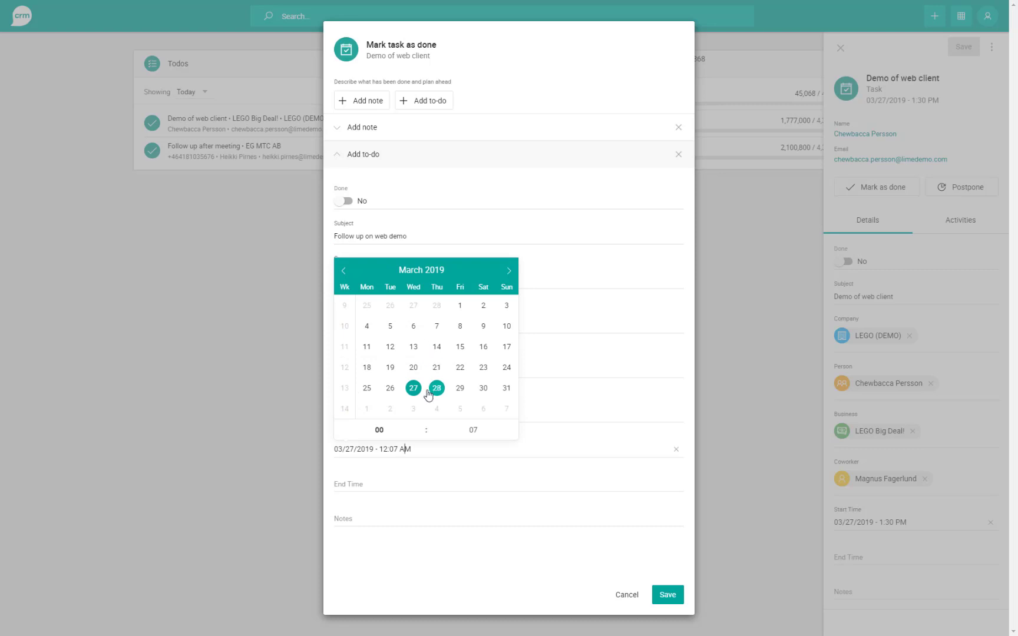
left_click(413, 408)
left_click(421, 425)
left_click(421, 424)
left_click(421, 425)
left_click(420, 425)
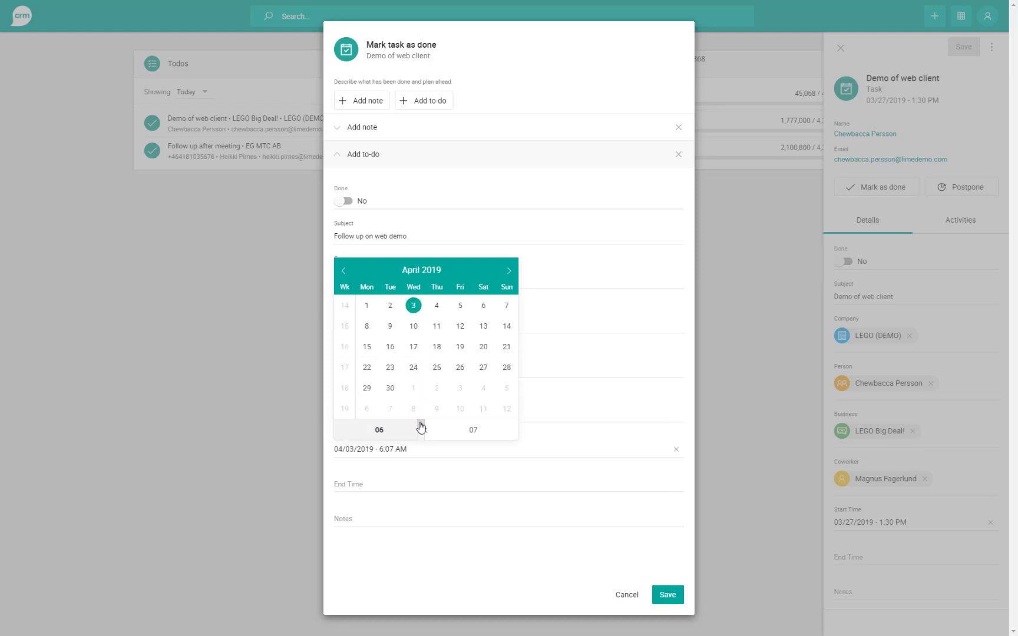
left_click(421, 425)
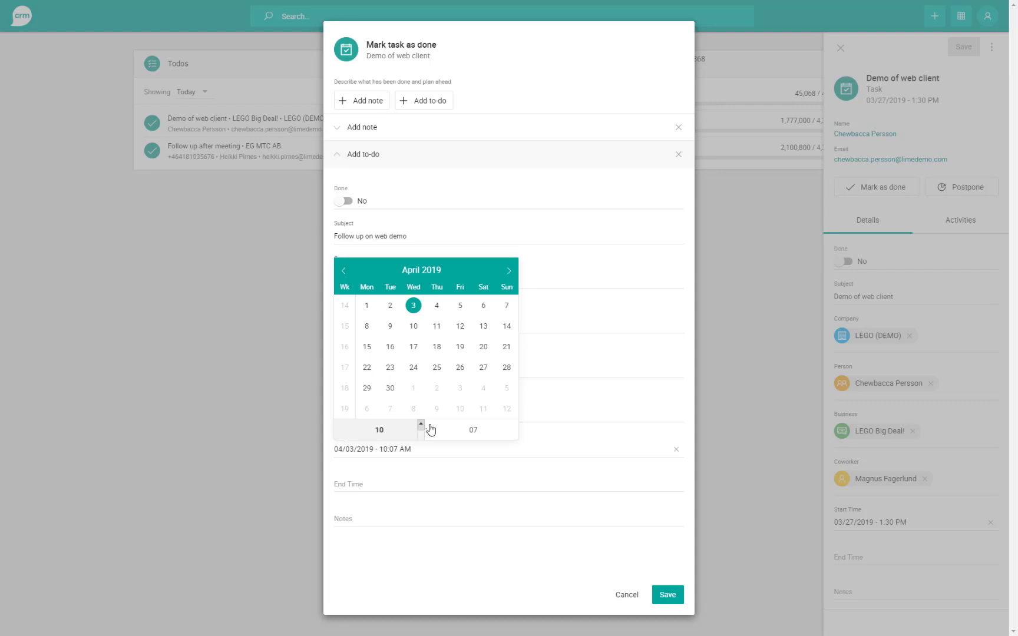
left_click(515, 438)
left_click(421, 425)
double_click(483, 435)
type("00")
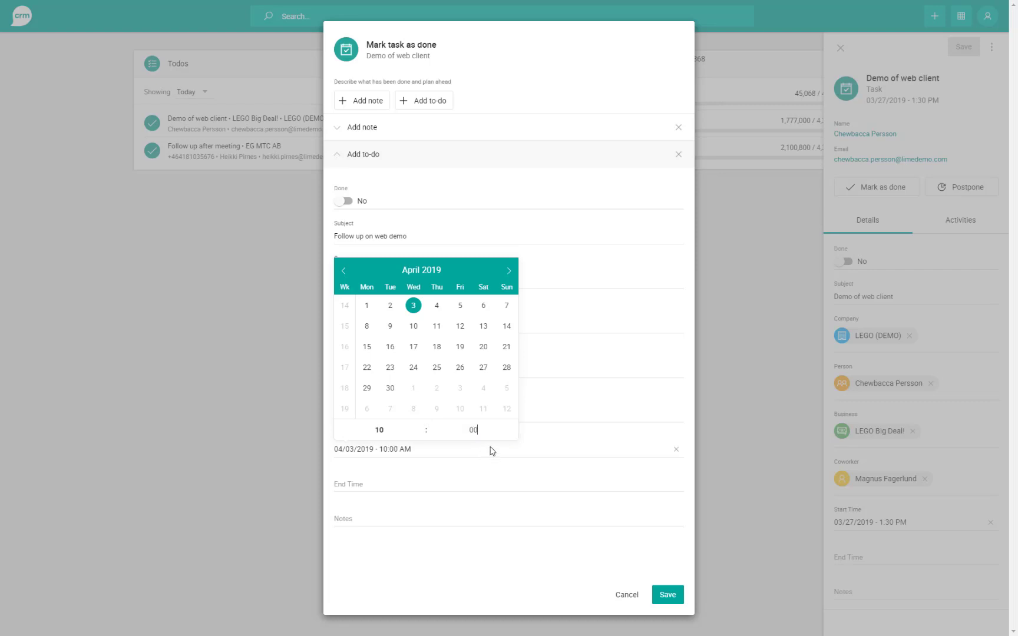
left_click(442, 565)
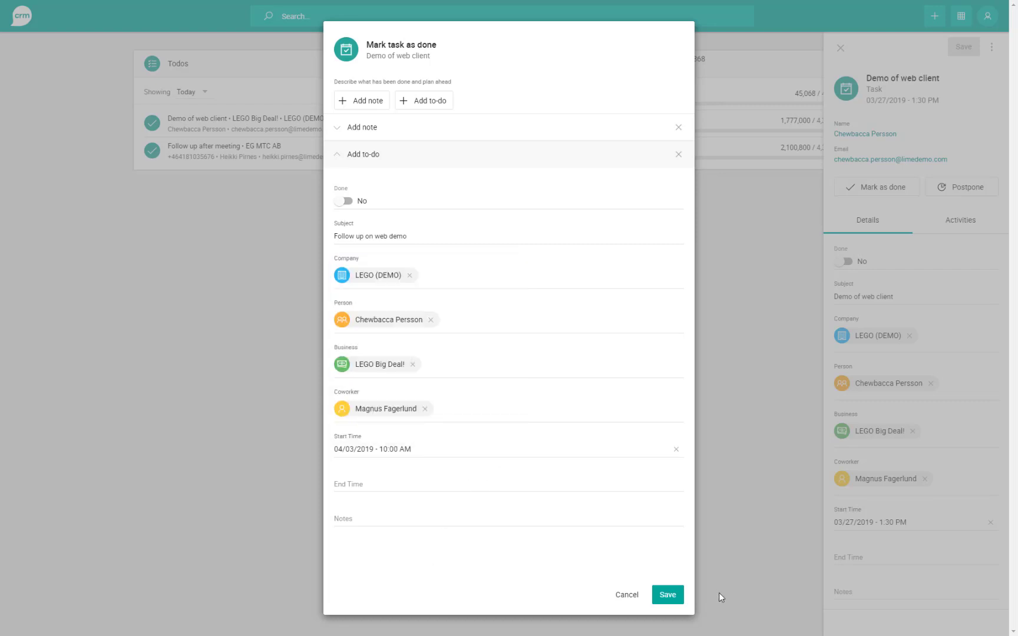
- Save the demo task as done with its follow-up to-do and close the task panel
left_click(667, 597)
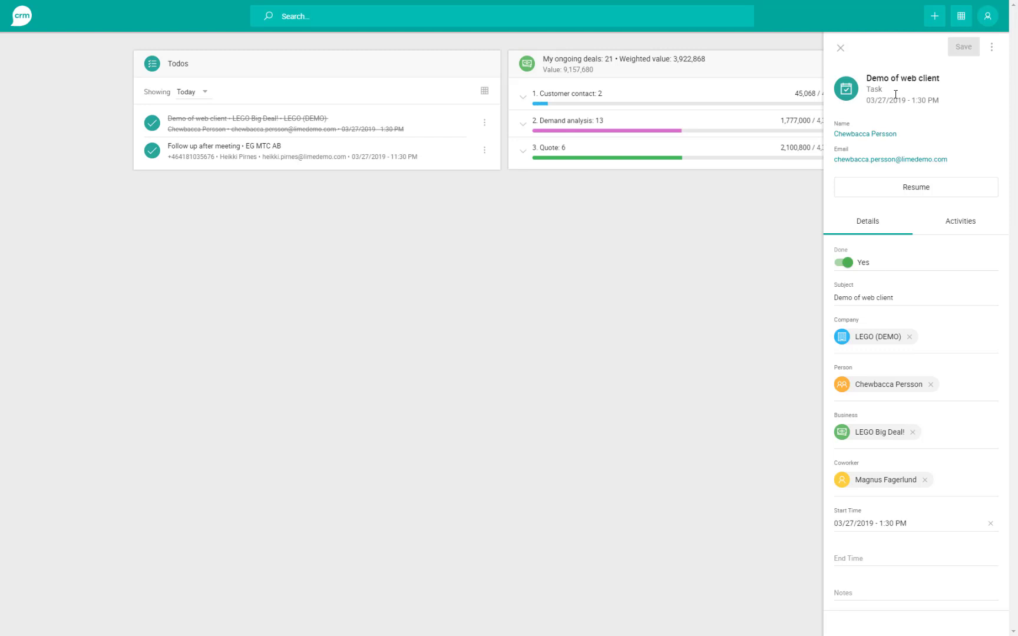
left_click(841, 48)
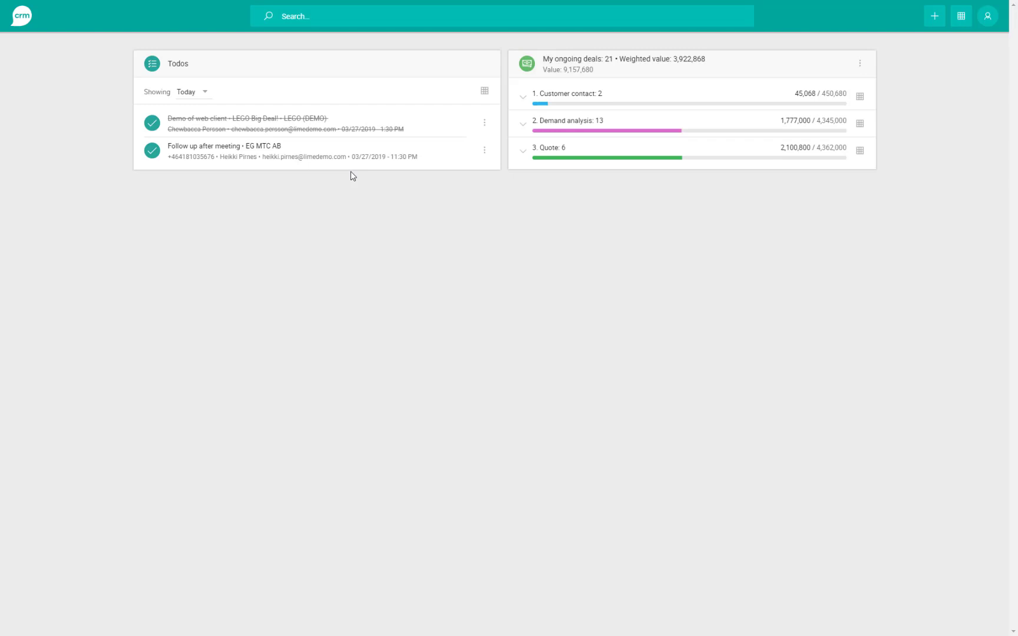
- Open and dismiss the Follow up after meeting todo's action menu, then open its details
left_click(484, 153)
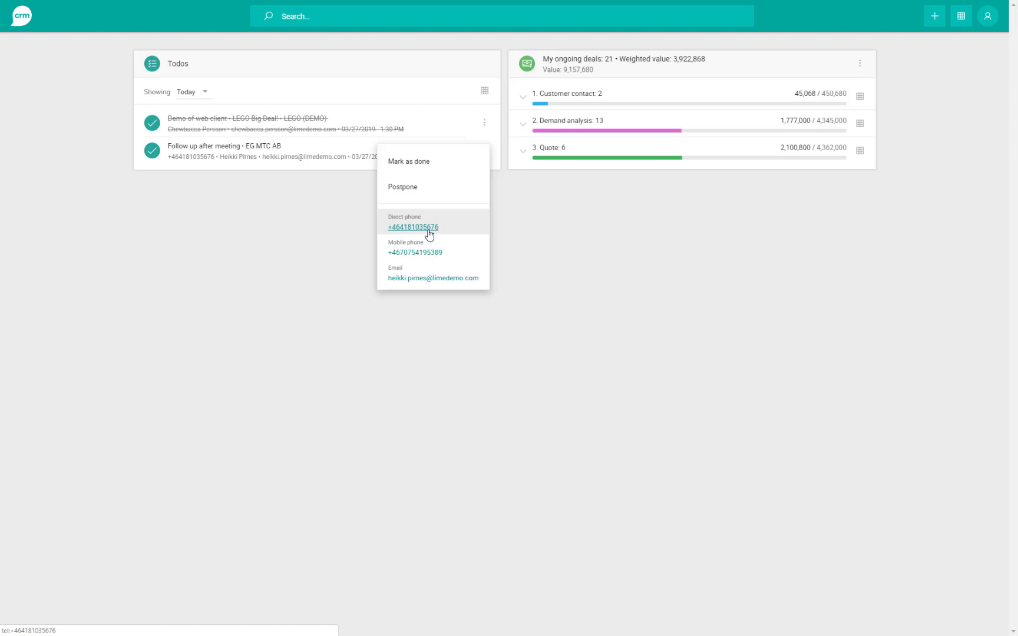
left_click(270, 268)
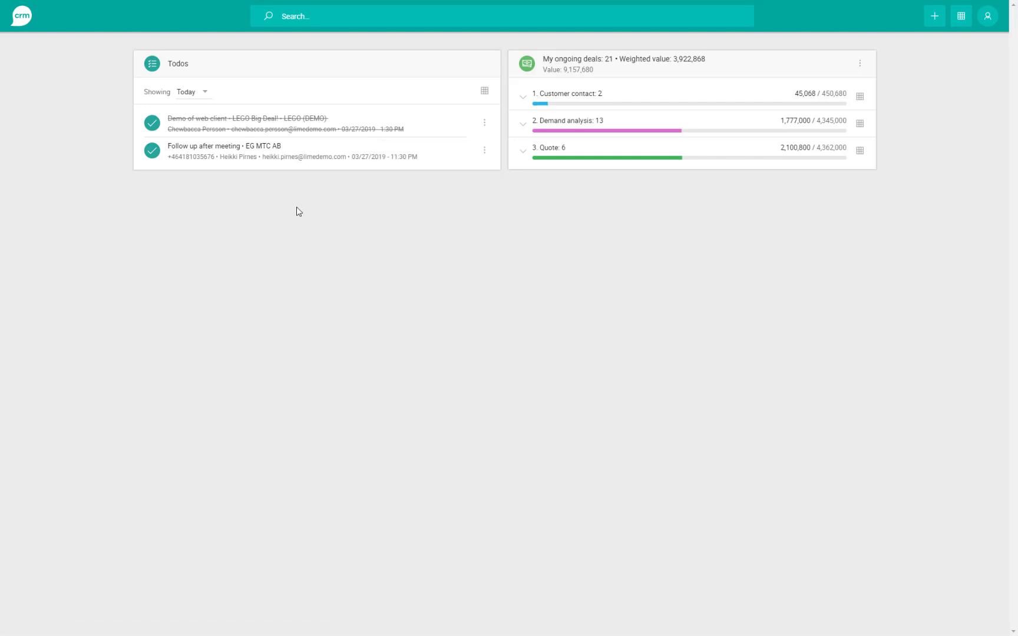
left_click(293, 157)
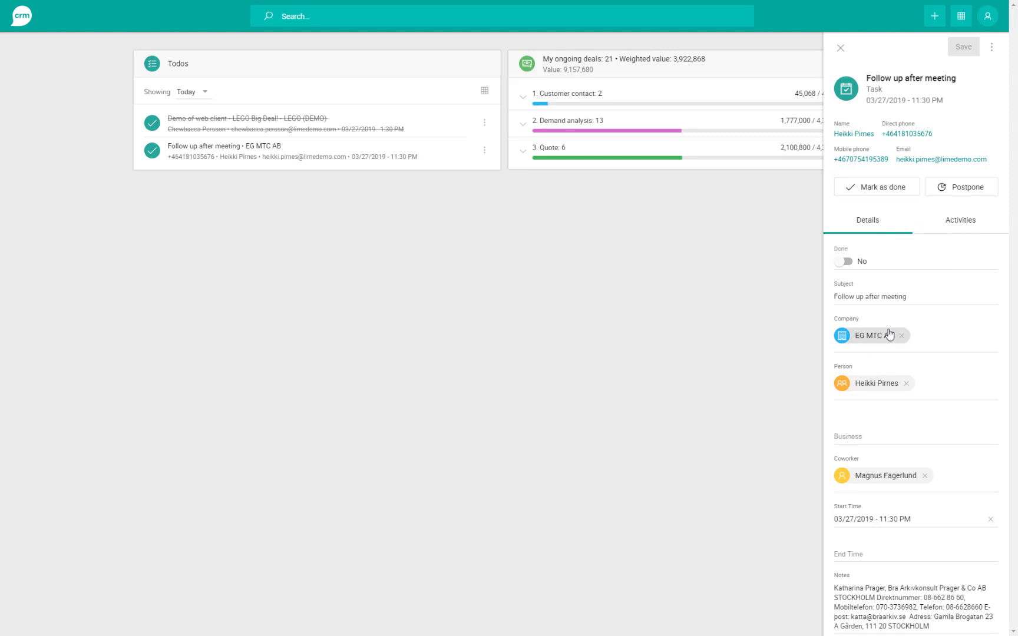
- Browse the task's Activities feed, go back to Details, and close the side panel
left_click(960, 223)
scroll(937, 315, "down", 9)
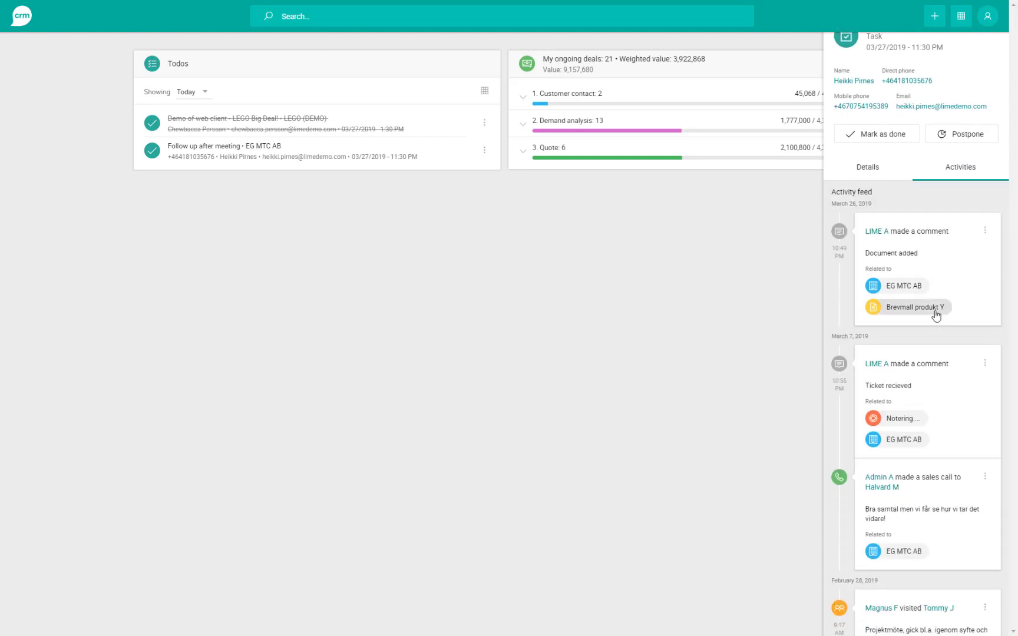
scroll(937, 316, "up", 9)
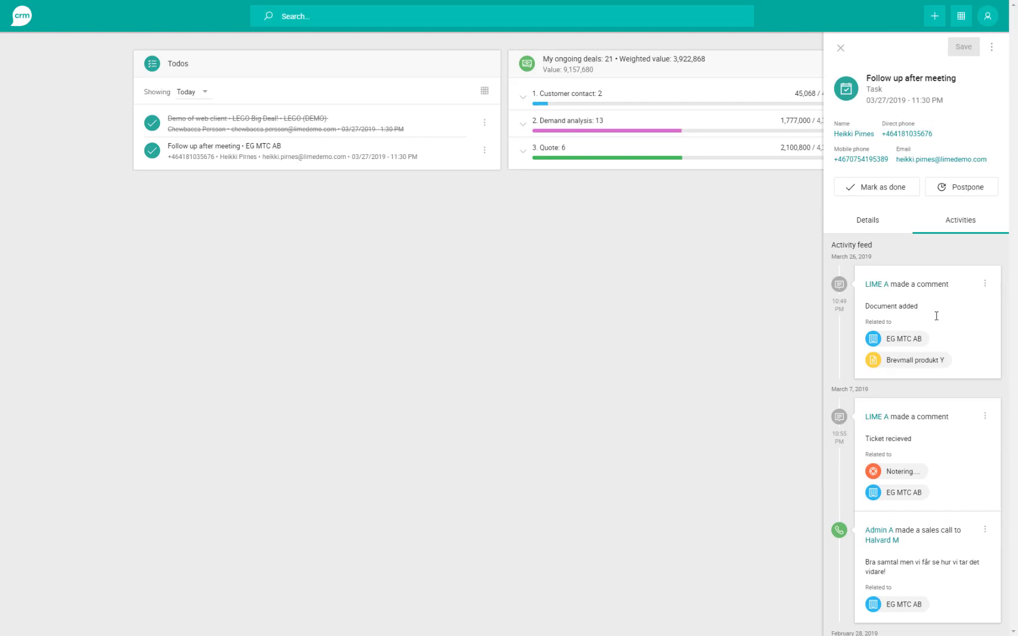
left_click(870, 228)
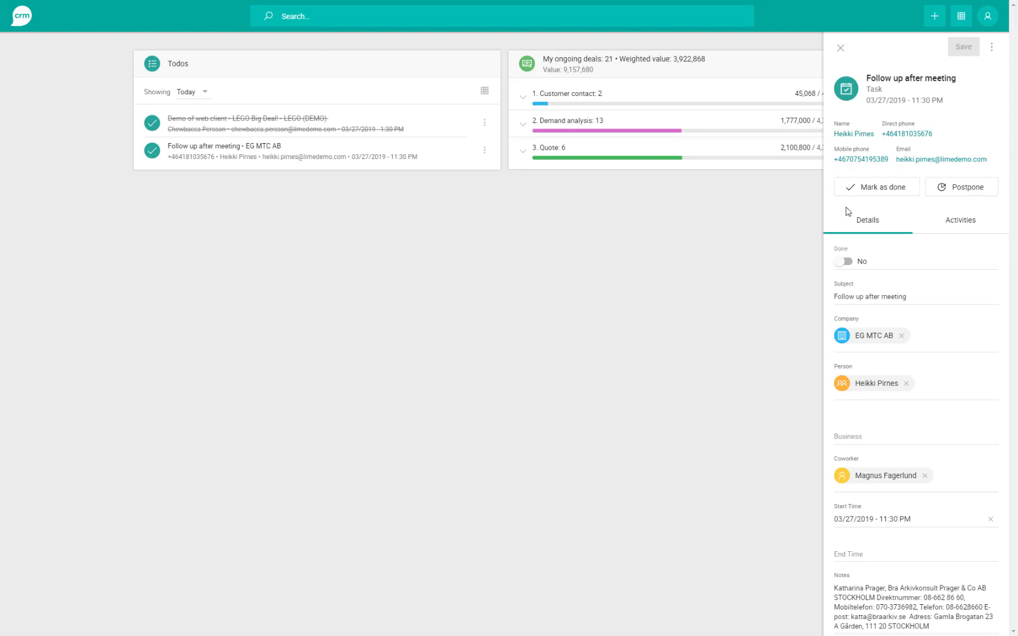
left_click(841, 49)
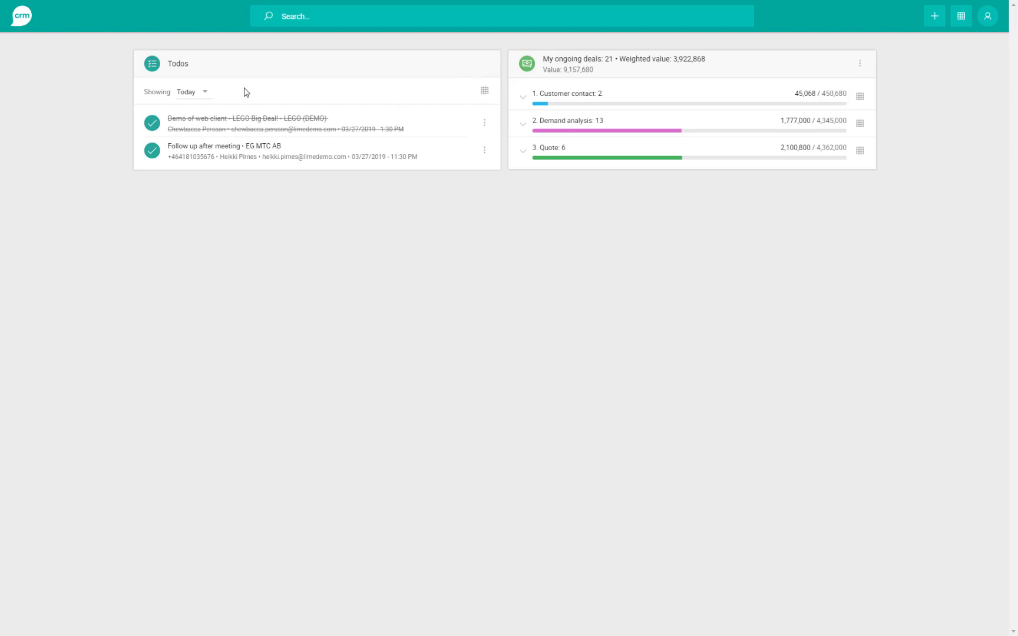
- Switch the Todos Showing filter from Today to All
left_click(204, 94)
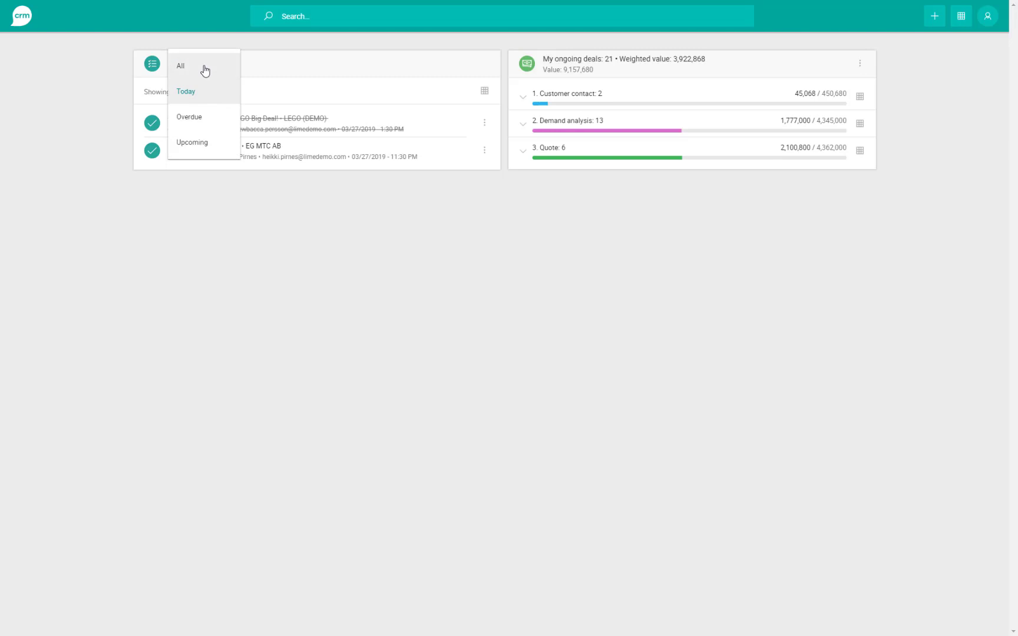
left_click(204, 69)
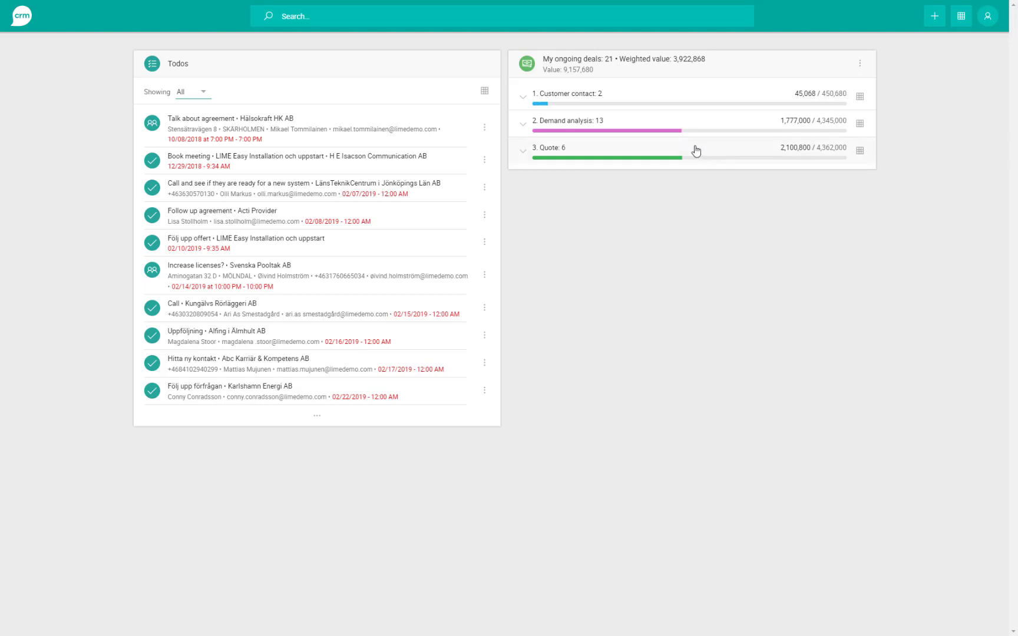
- Expand the 3. Quote stage and show all six Quote-stage deals in the ongoing deals panel
left_click(534, 155)
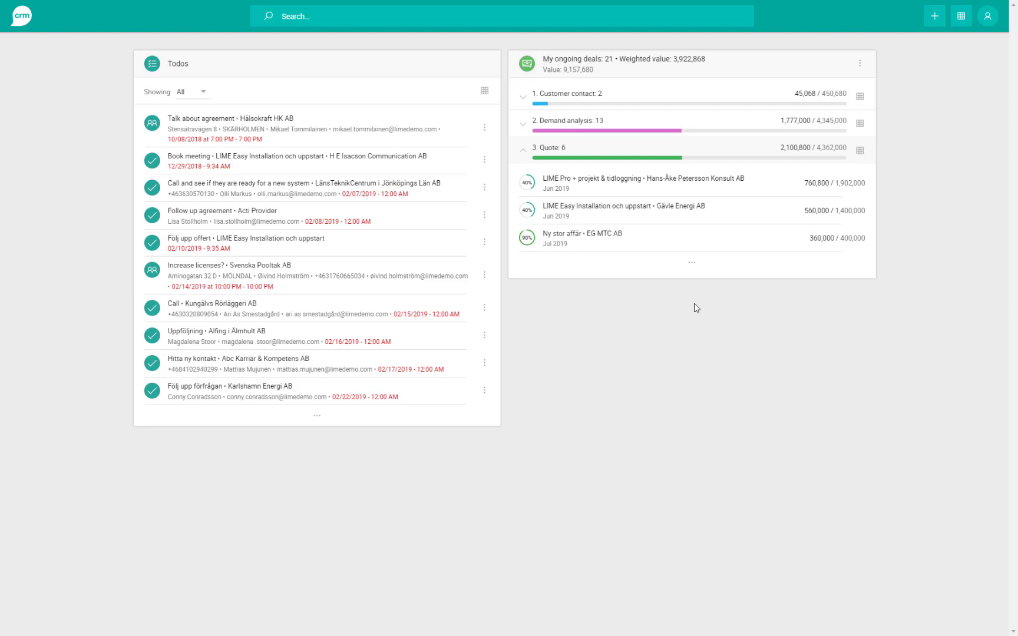
left_click(691, 262)
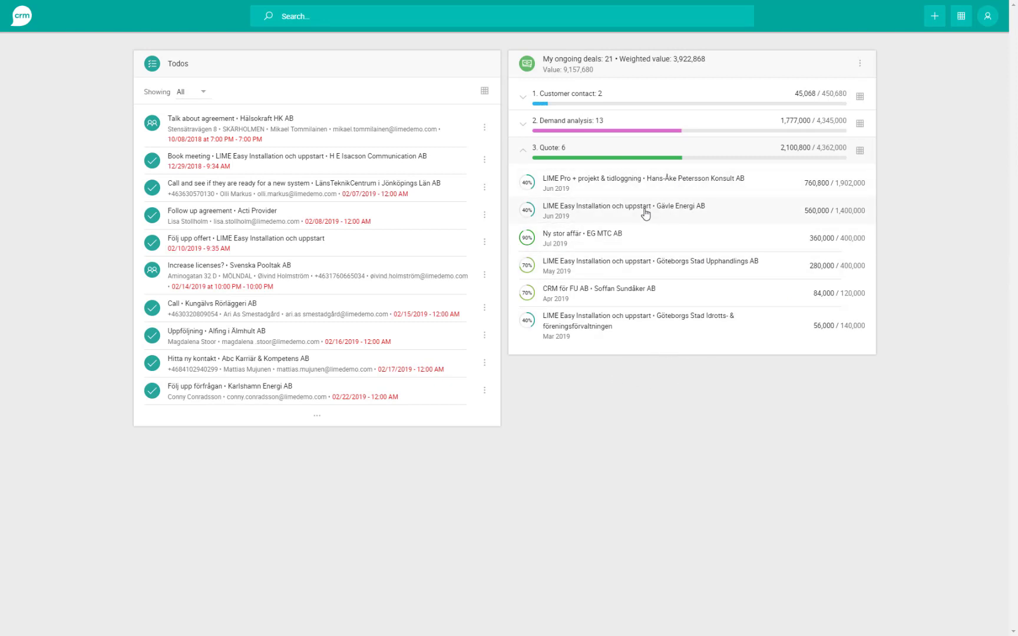
left_click(861, 64)
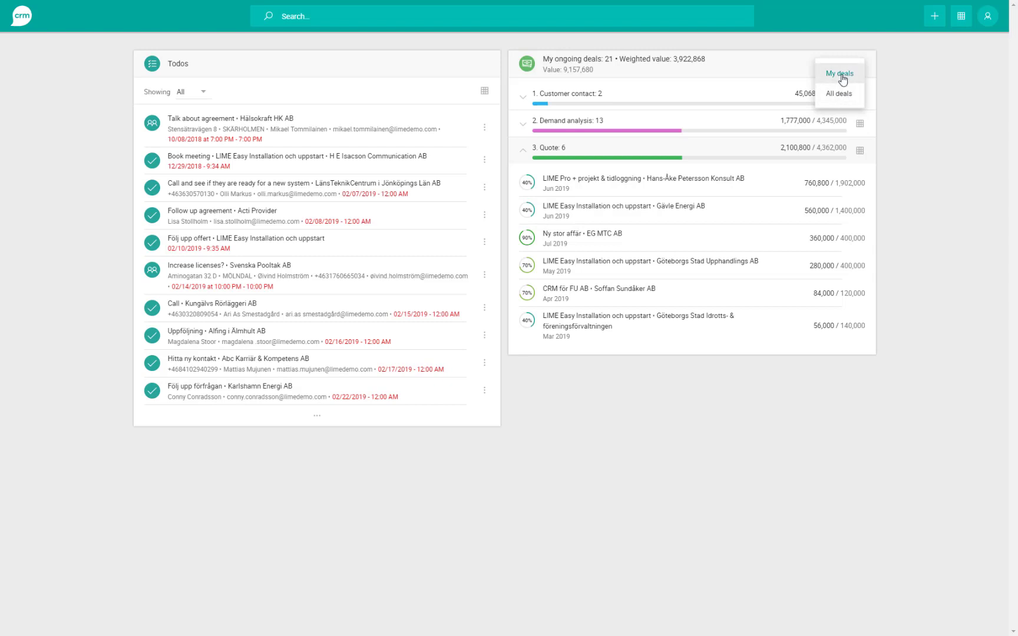
- Switch the deals panel from my deals to All deals, covering 597 ongoing deals
left_click(838, 95)
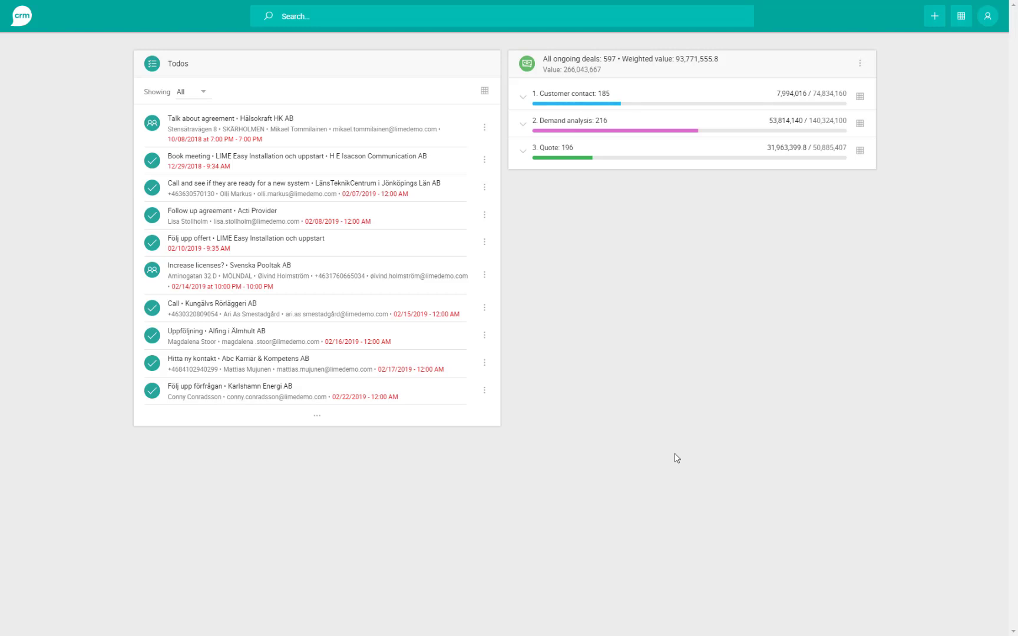
- Activate the top search box to begin a global CRM search
left_click(356, 20)
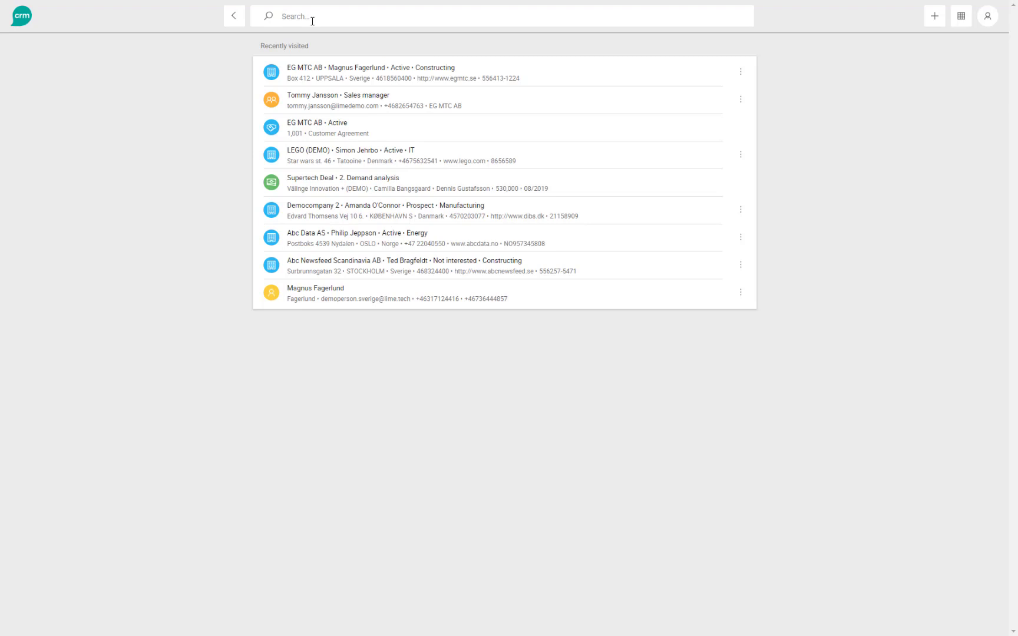
- Search for 'eg mtc' and scroll through the 42 results across companies, persons, deals and todos
type("eg m")
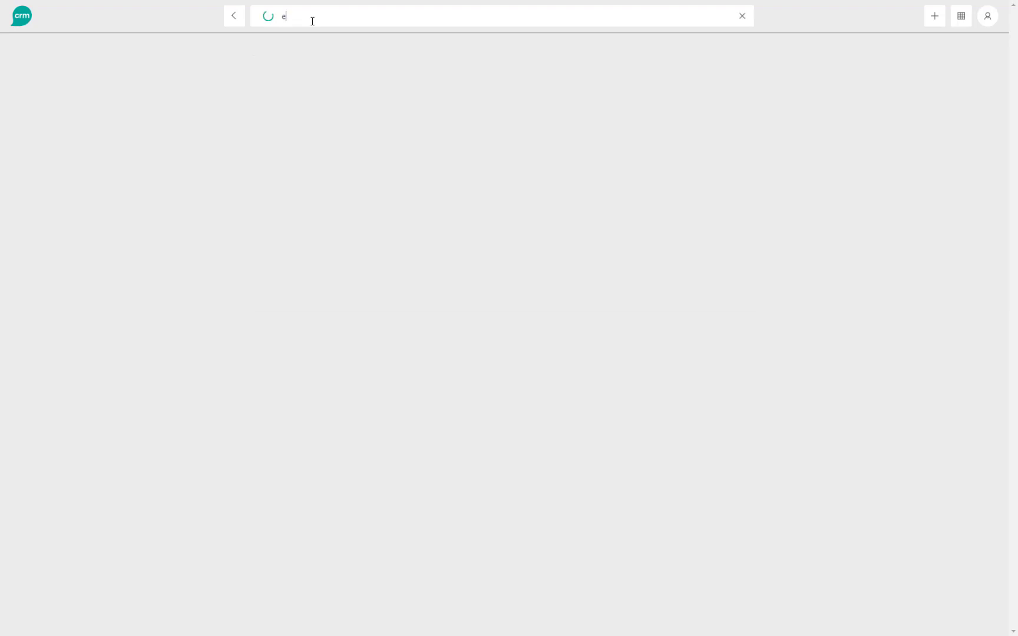
type("tc")
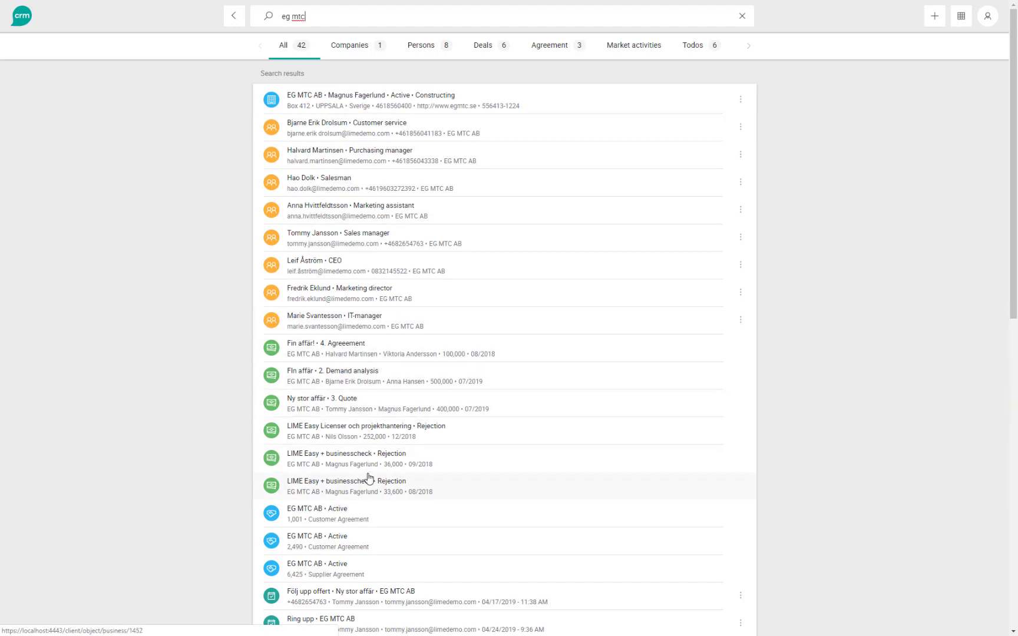
scroll(361, 521, "down", 1)
scroll(358, 554, "down", 2)
scroll(364, 526, "up", 3)
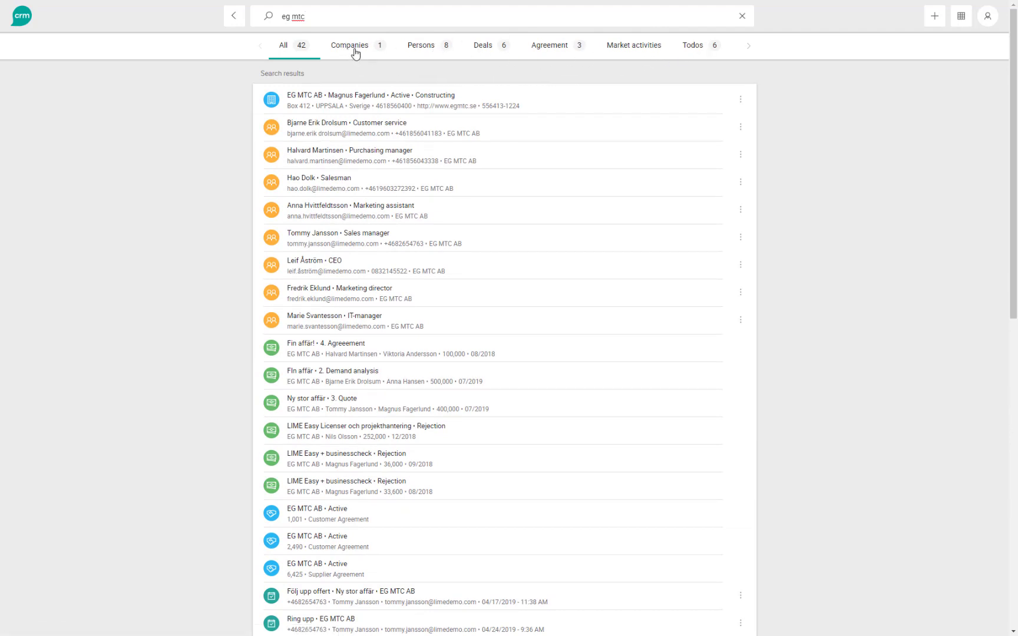
- Filter the 'eg mtc' results to Persons, then to Companies, leaving only EG MTC AB
left_click(424, 47)
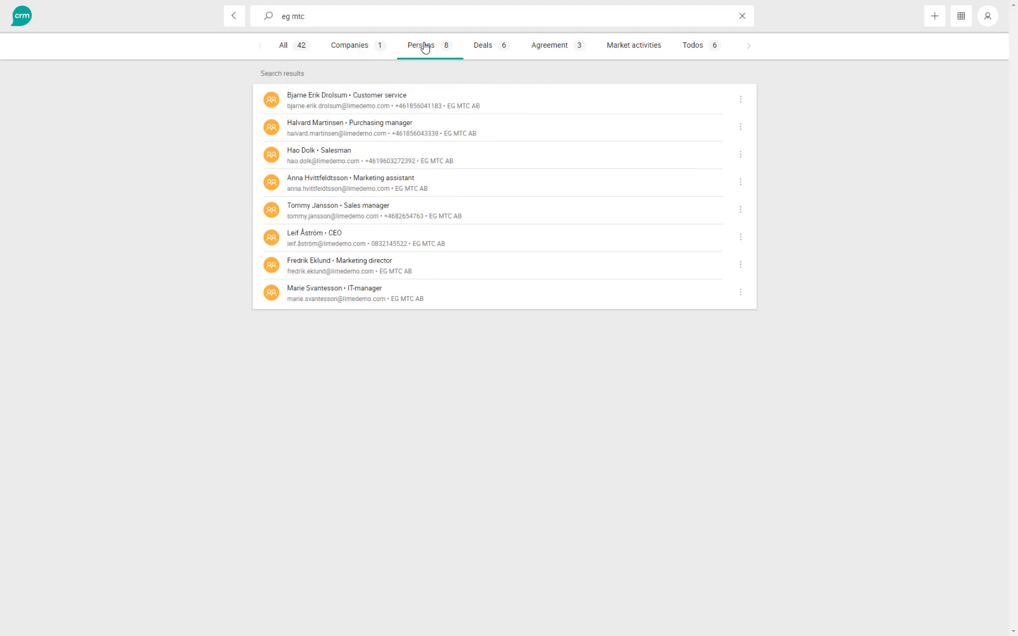
left_click(356, 49)
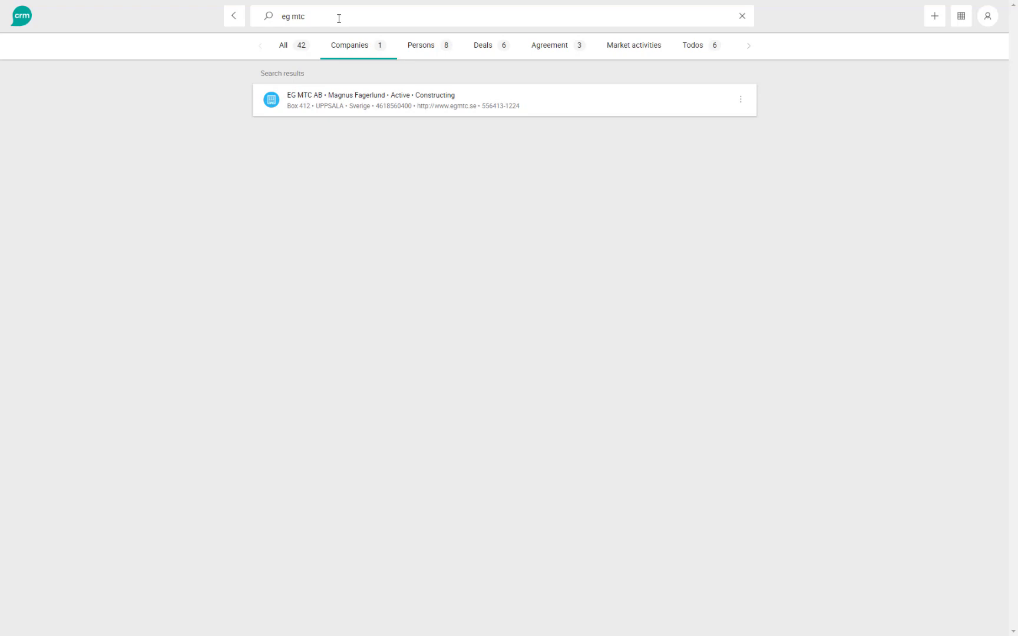
- Search for a salesperson's name plus 'prospect', browse the 77 prospect companies, then clear the search
left_click_drag(339, 18, 270, 21)
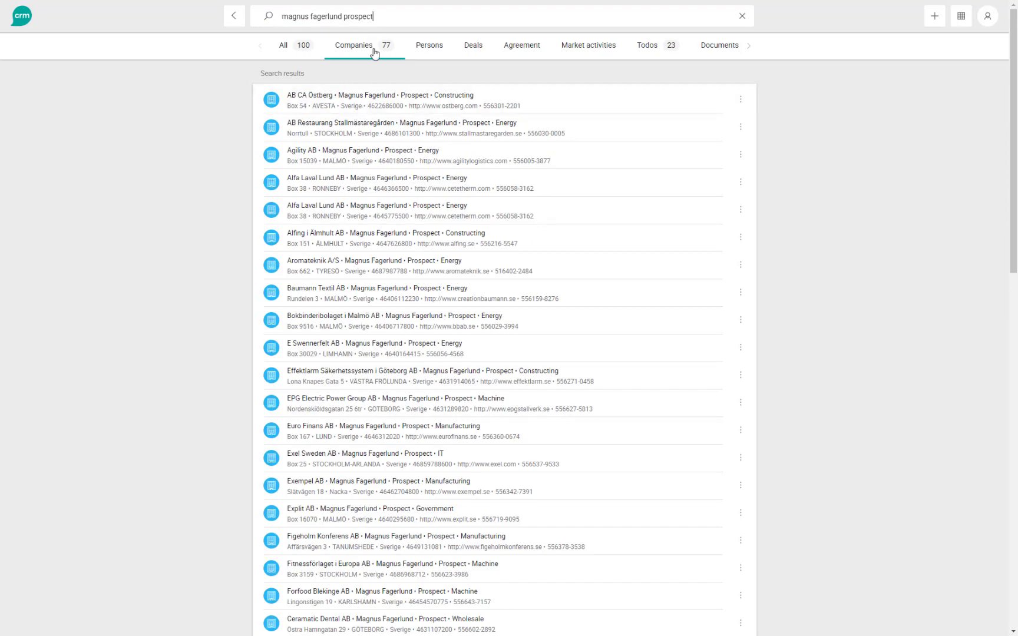
scroll(390, 204, "down", 2)
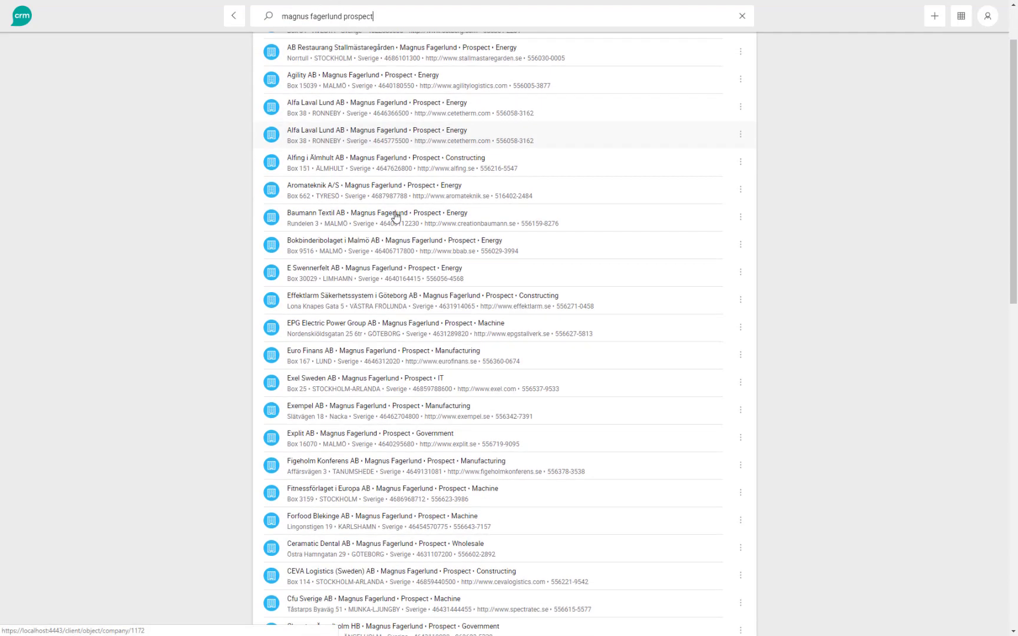
scroll(409, 433, "up", 2)
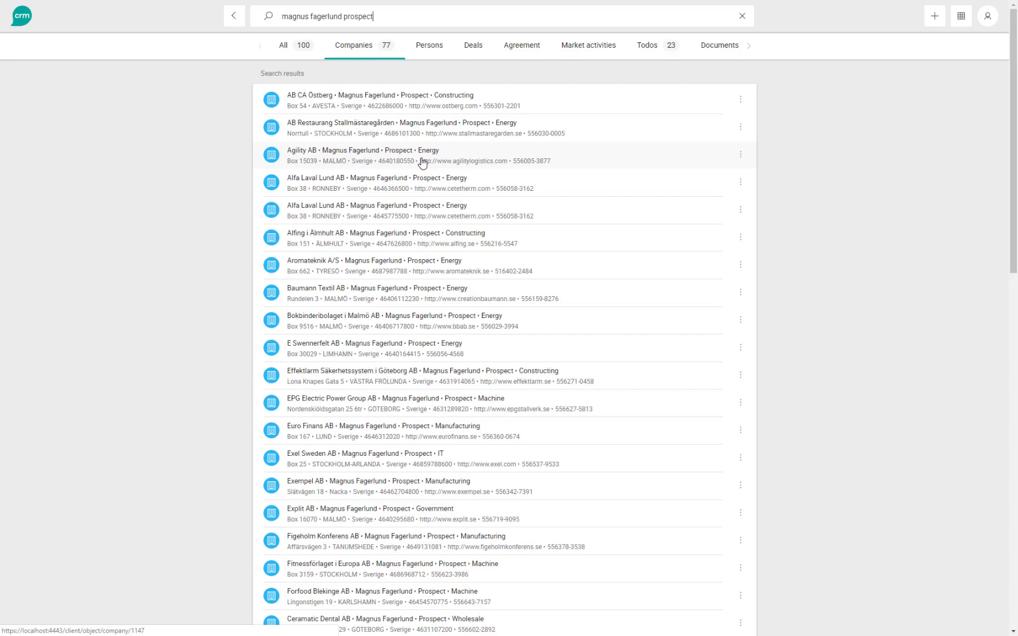
left_click(744, 18)
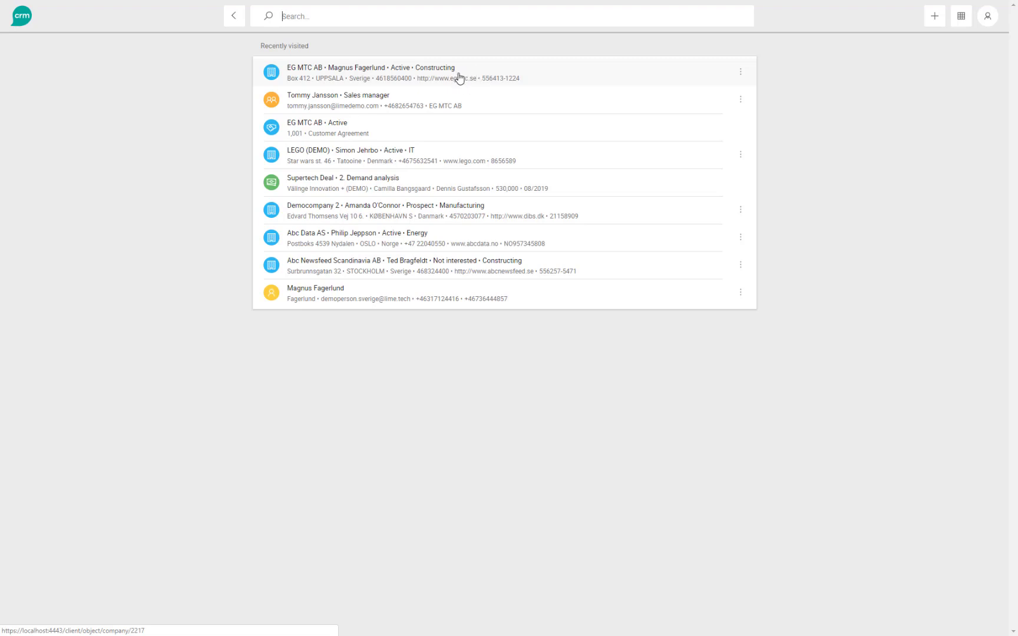
- Open the EG MTC AB company page, briefly expand Persons and Businesses, and start a new note
left_click(459, 78)
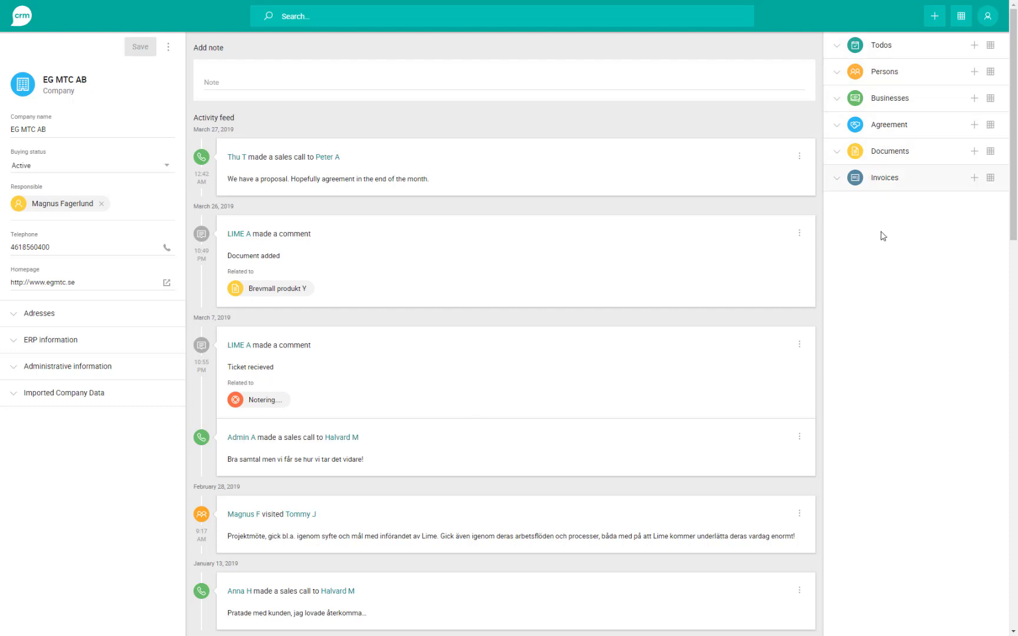
left_click(902, 74)
left_click(903, 74)
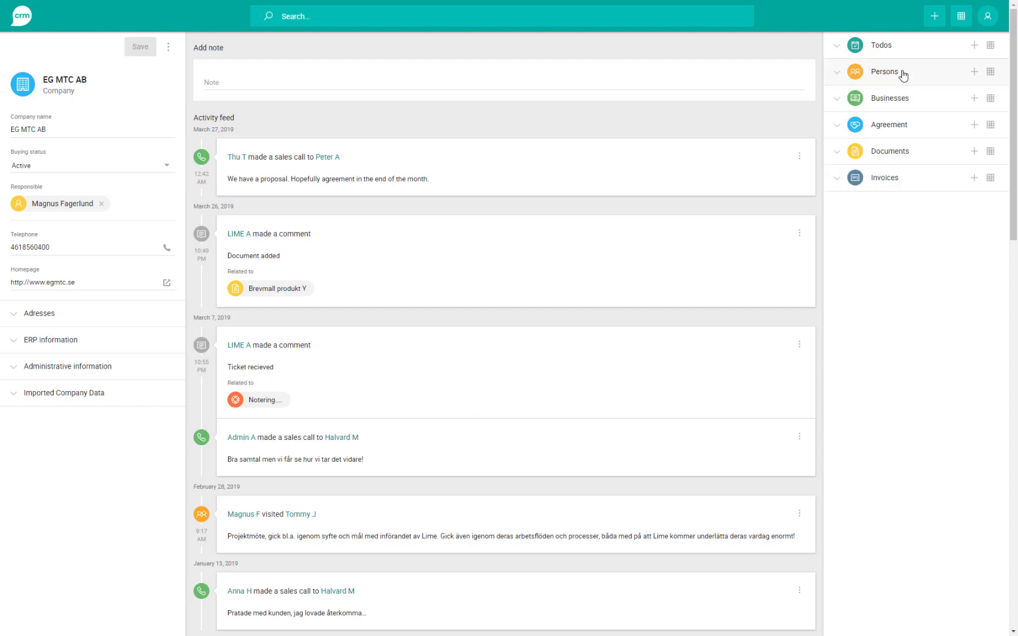
left_click(904, 104)
left_click(905, 103)
left_click(273, 79)
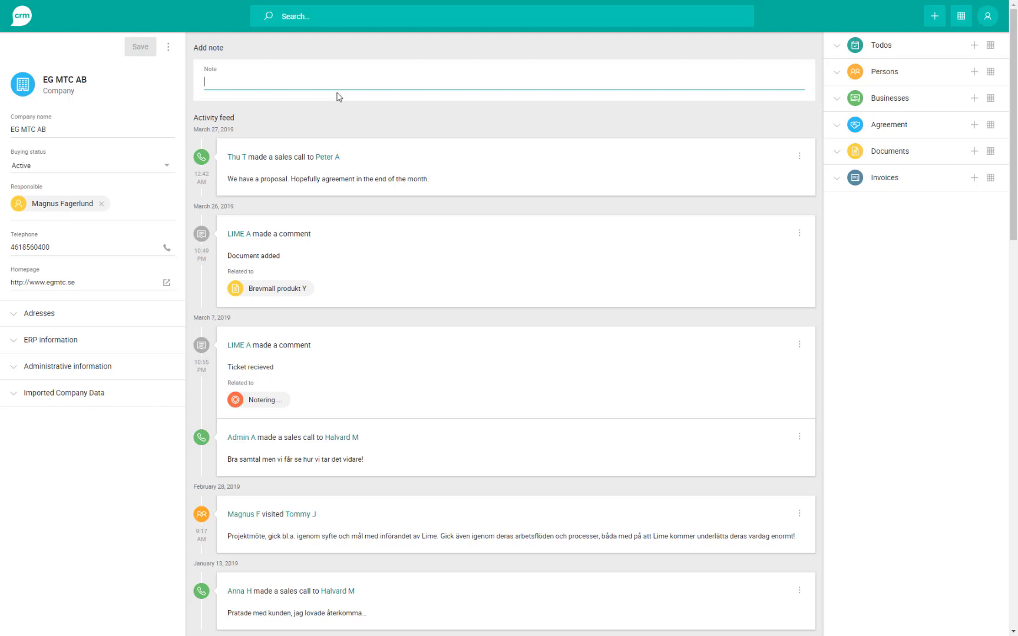
- Add a Customer visit note about the deal, linked to the marketing assistant and Upgrade and implementation deal
type("Met with")
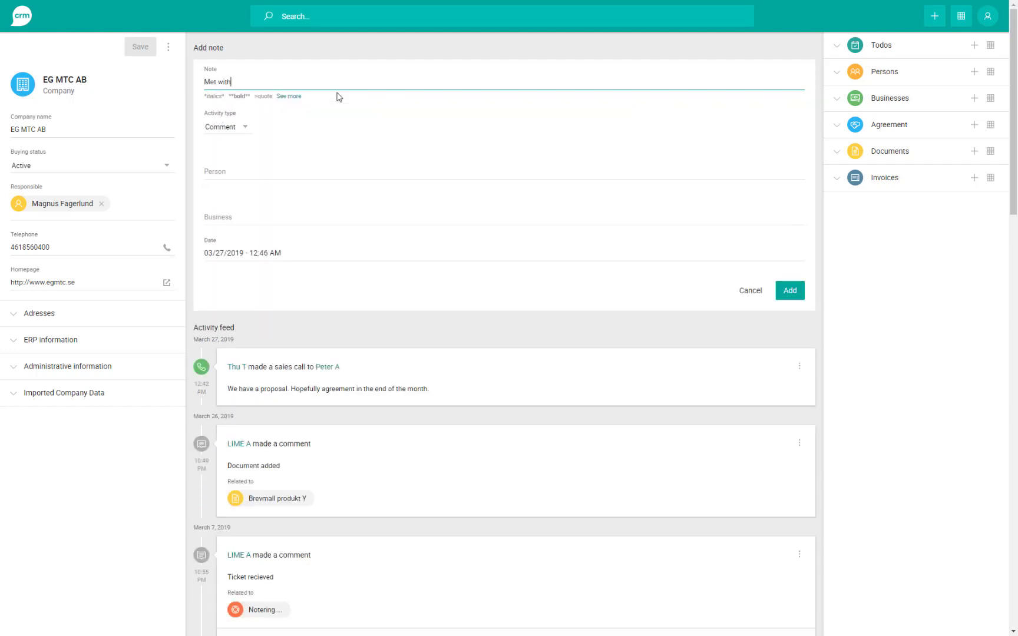
type(" Anna and talked about the deal ...")
left_click(222, 128)
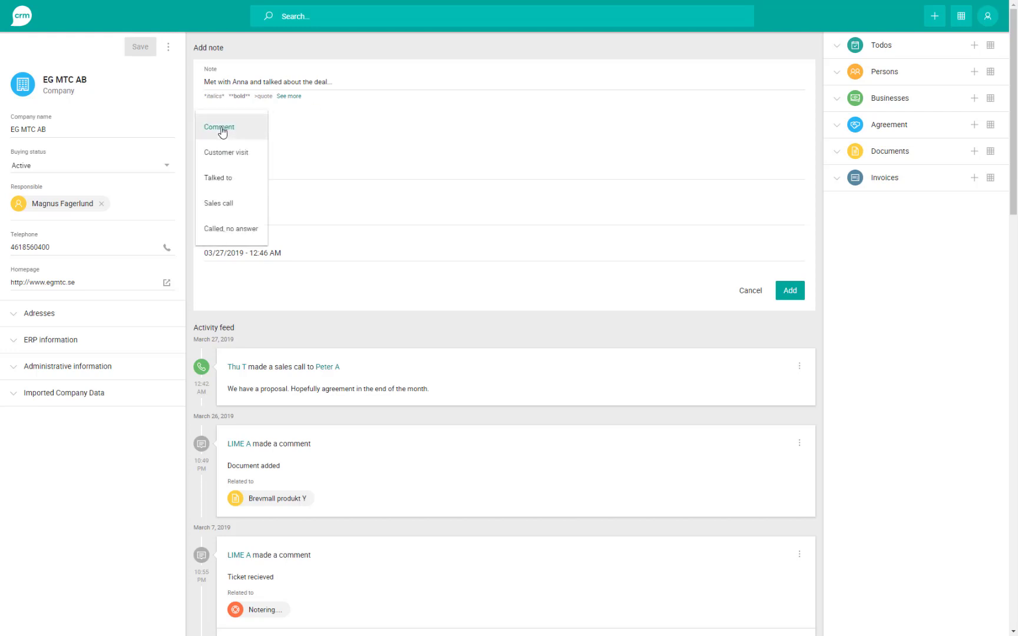
left_click(235, 154)
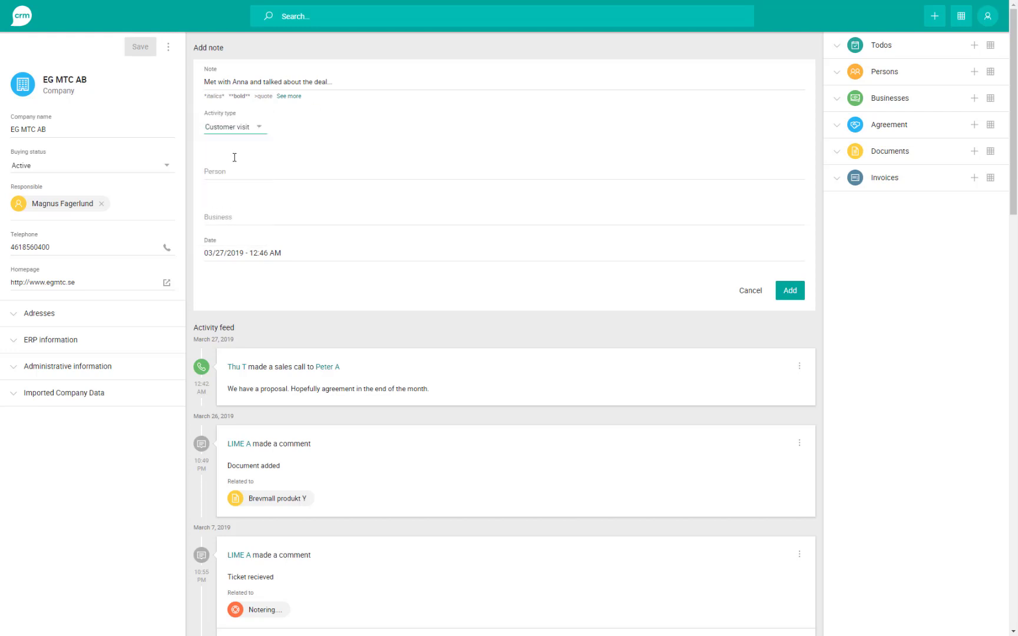
left_click(235, 168)
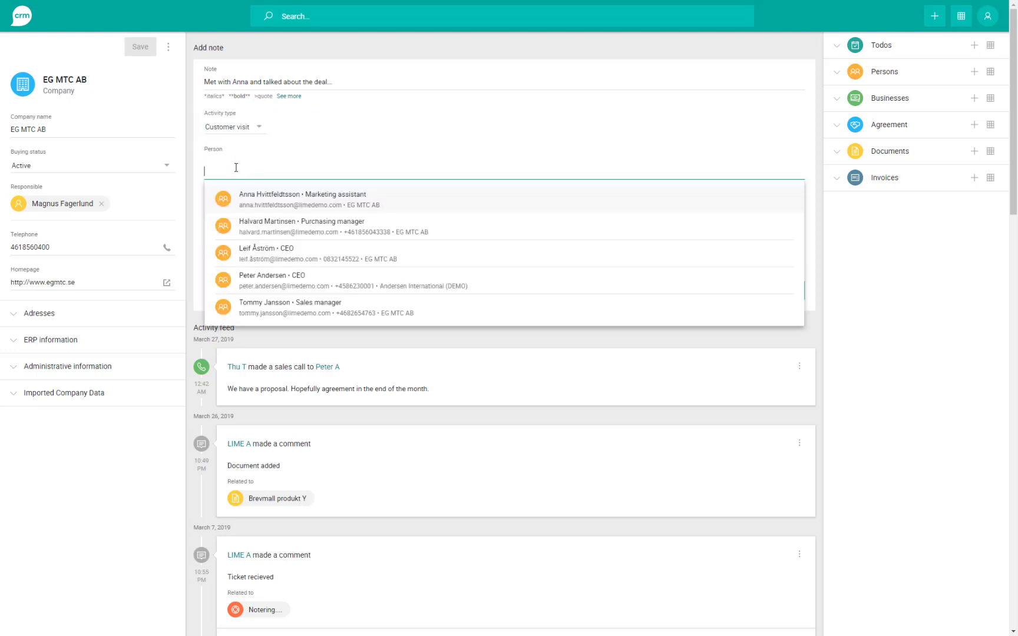
left_click(304, 203)
left_click(277, 218)
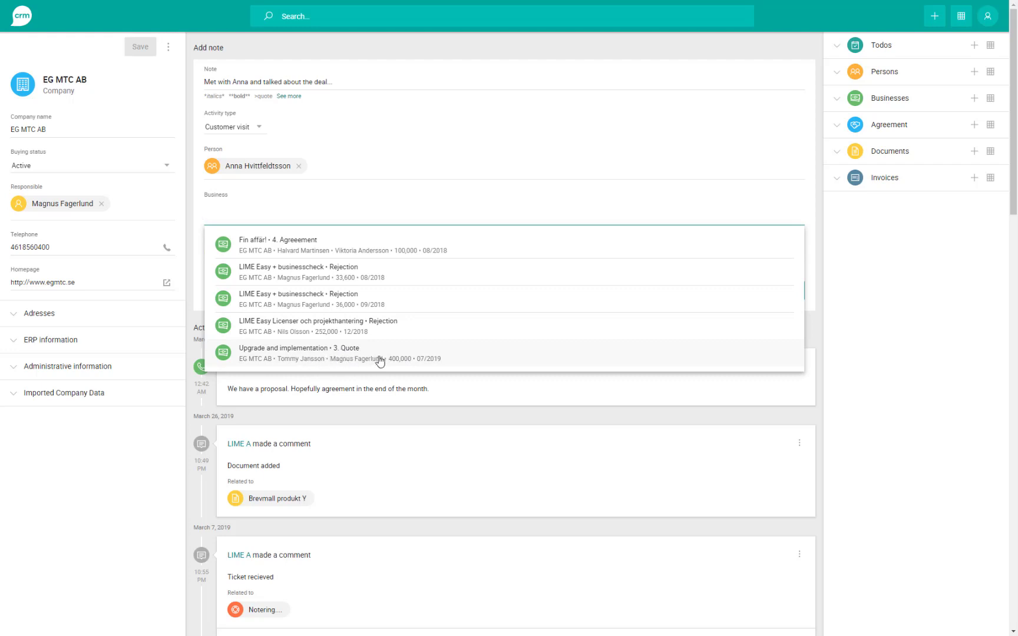
left_click(380, 354)
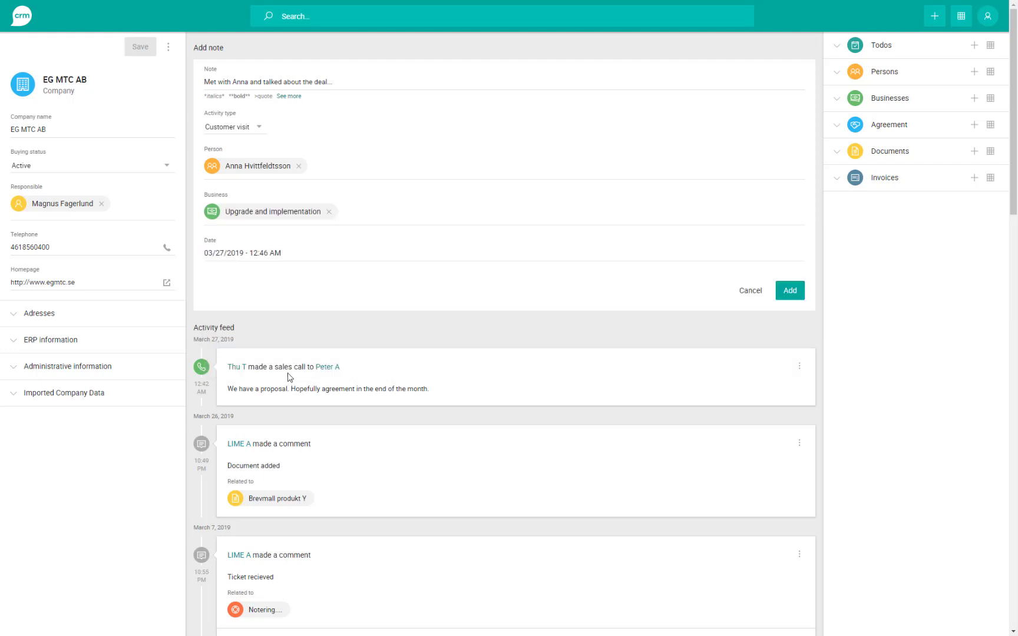
left_click(790, 292)
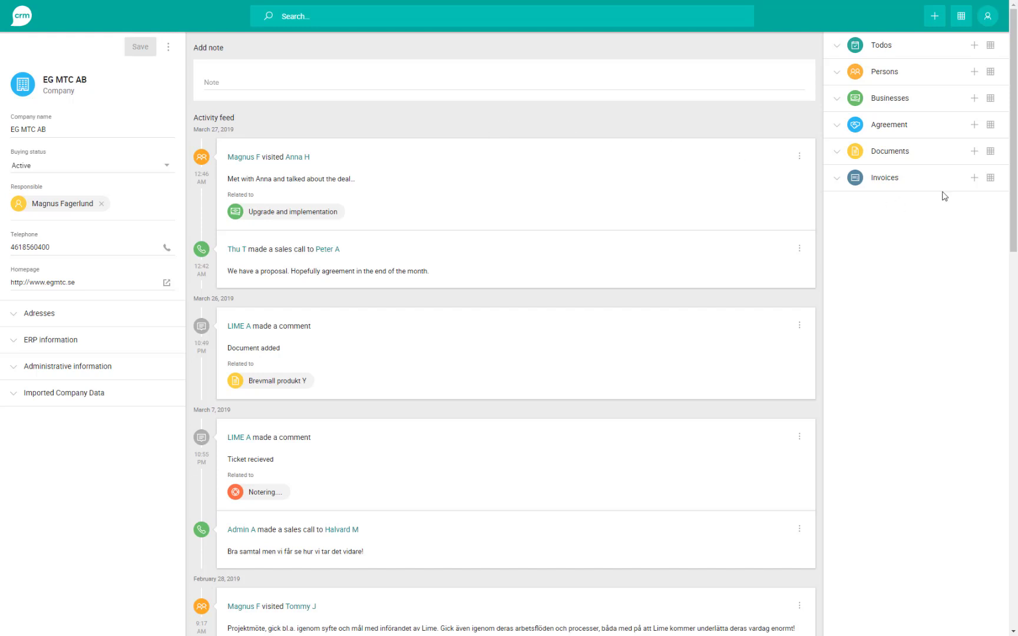
- Open EG MTC AB's related Businesses in table view
left_click(961, 18)
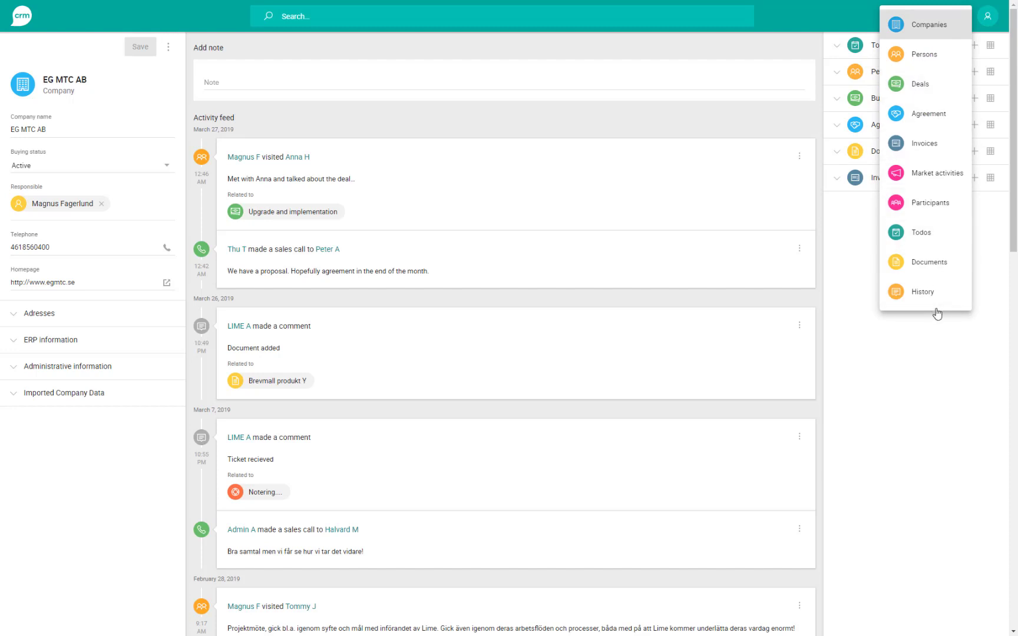
left_click(966, 349)
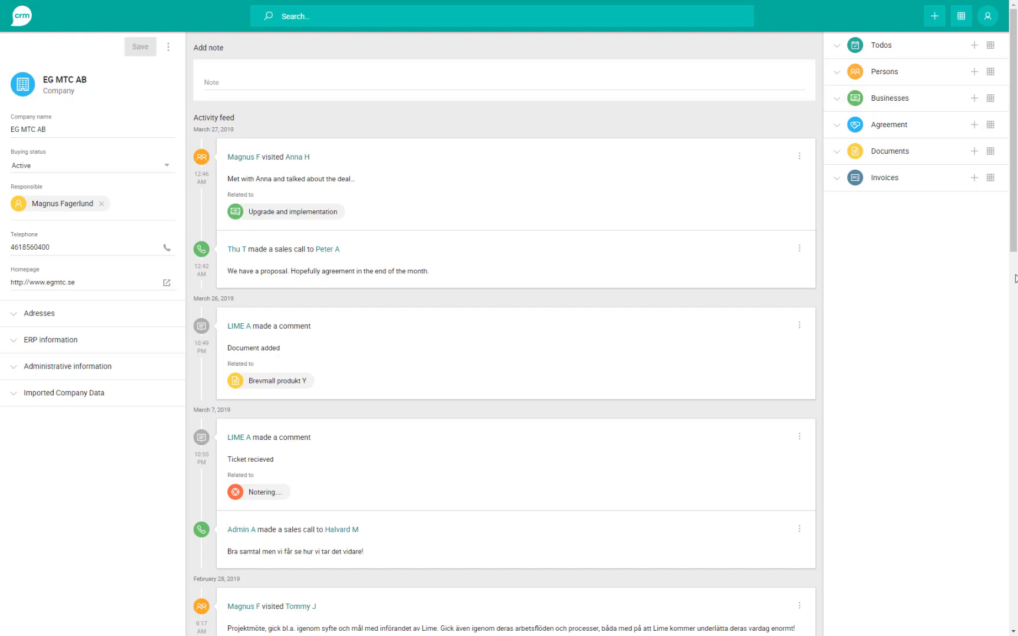
left_click(991, 101)
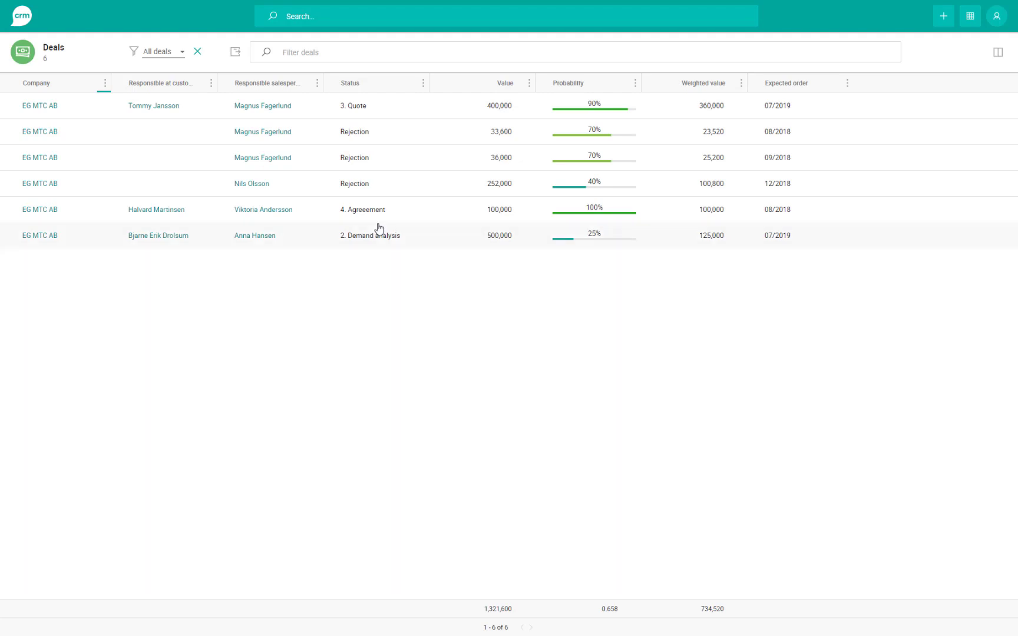
- Filter the Responsible salesperson column to Me, leaving three deals worth 469,600
left_click(317, 83)
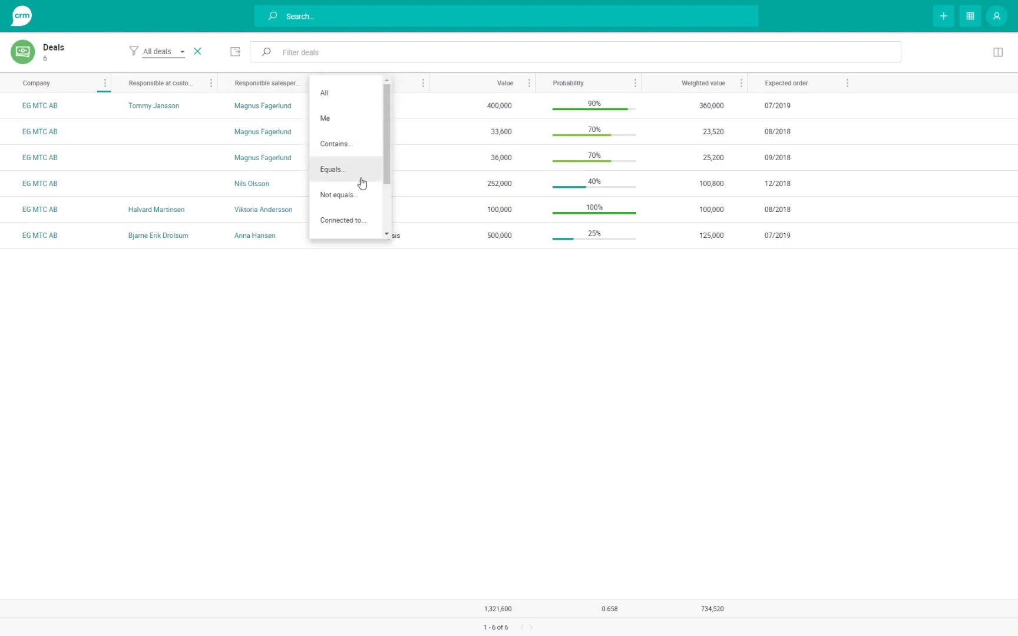
left_click(358, 125)
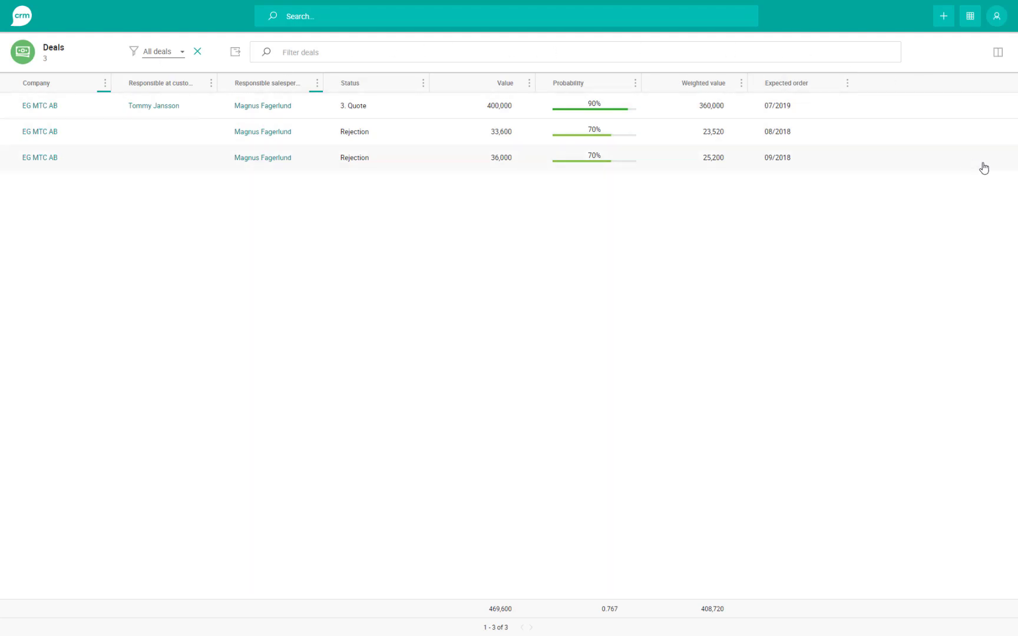
- Put Deal Name at the top of My view's displayed deal columns and save the view
left_click(998, 53)
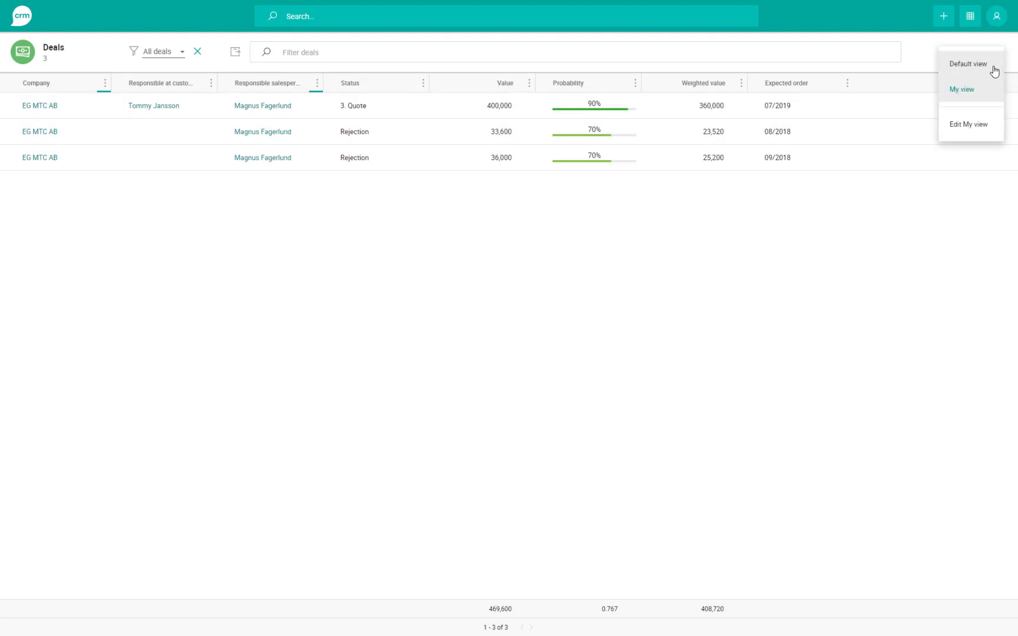
left_click(1014, 56)
left_click(998, 58)
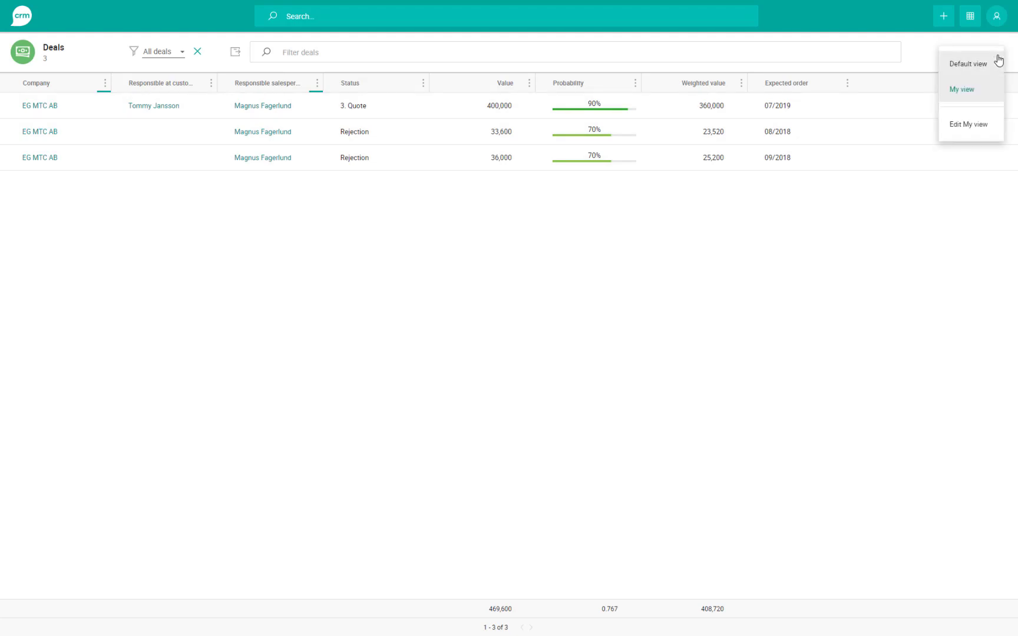
left_click(965, 126)
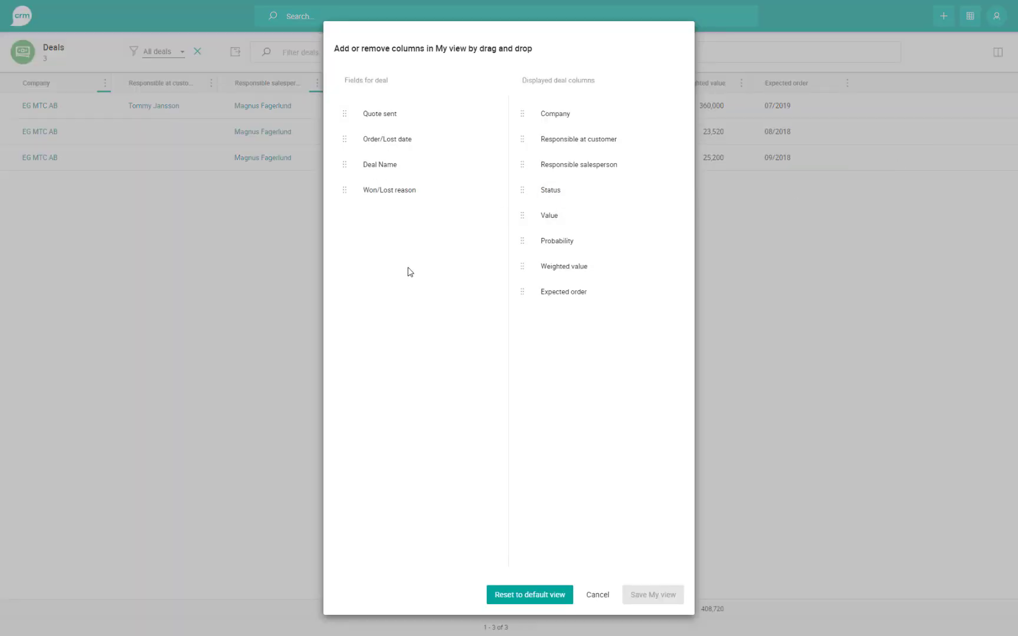
left_click_drag(381, 165, 572, 112)
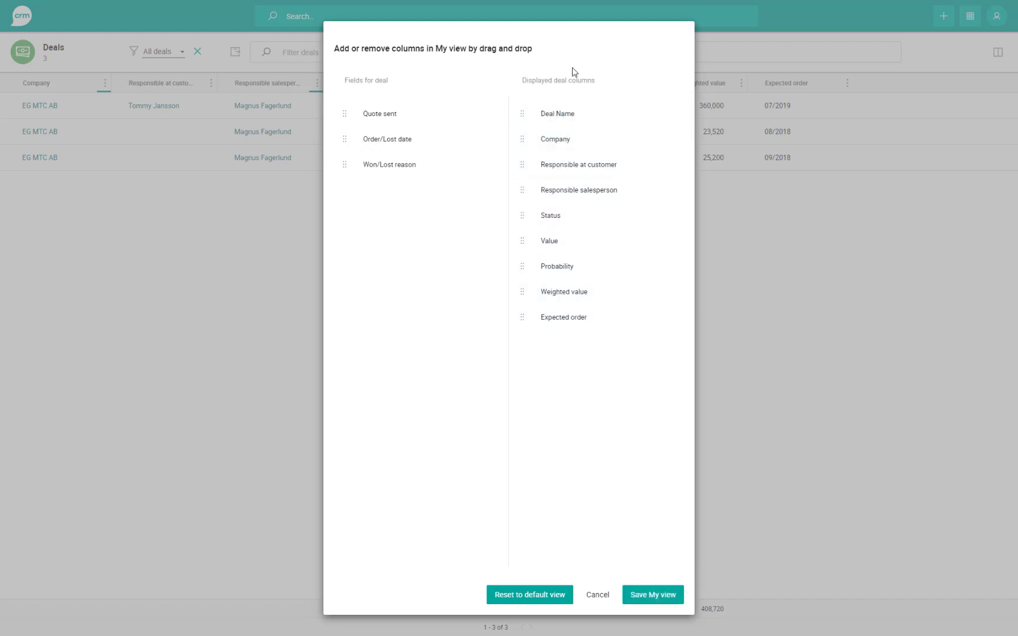
left_click(666, 594)
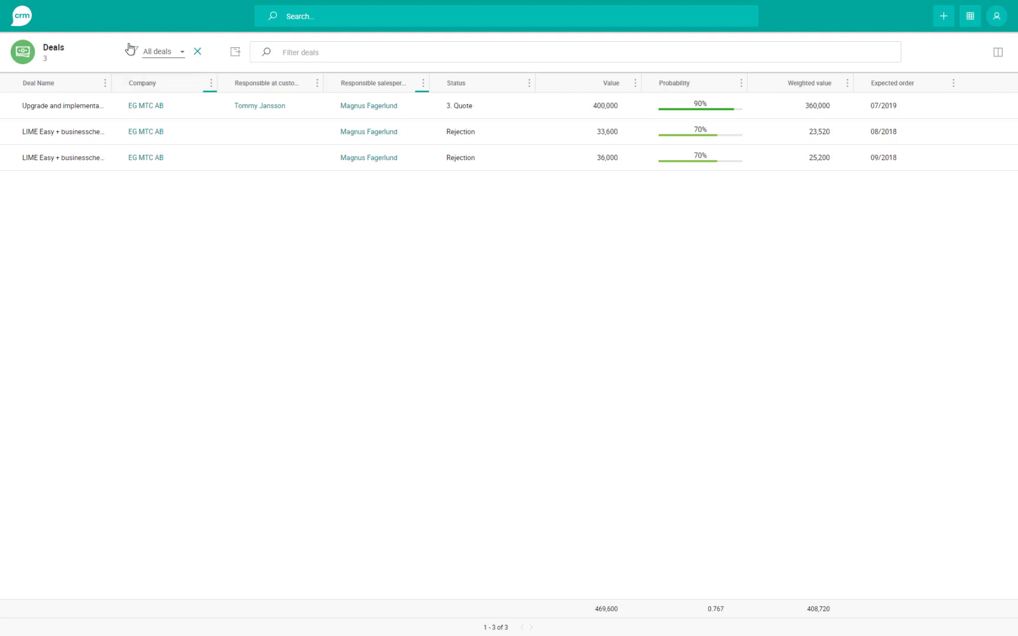
- Clear the salesperson filter, apply My pipe (21 deals), and sort by Value ascending
left_click(198, 53)
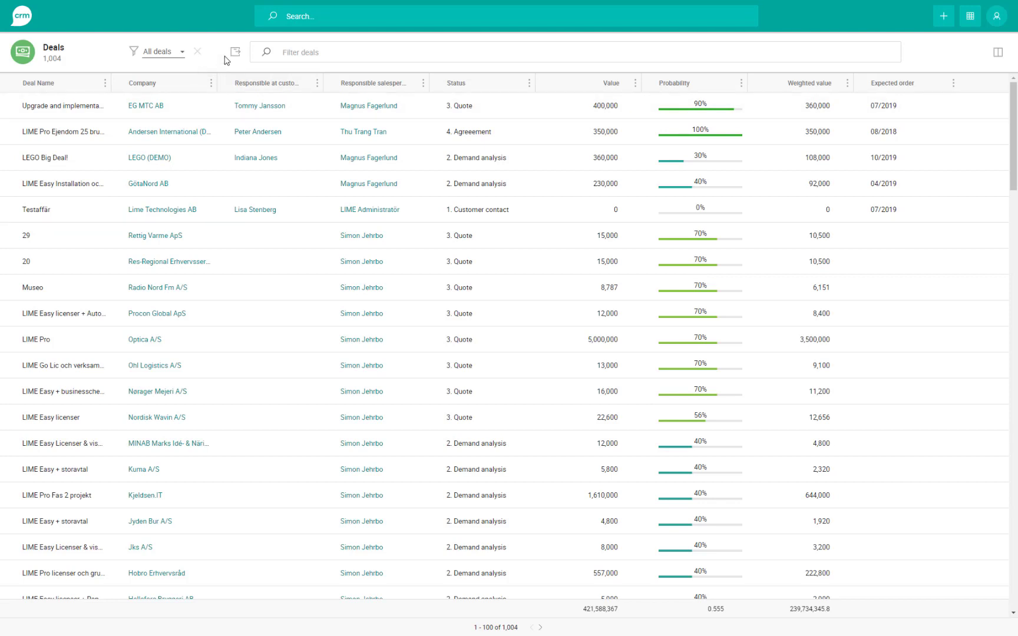
left_click(177, 55)
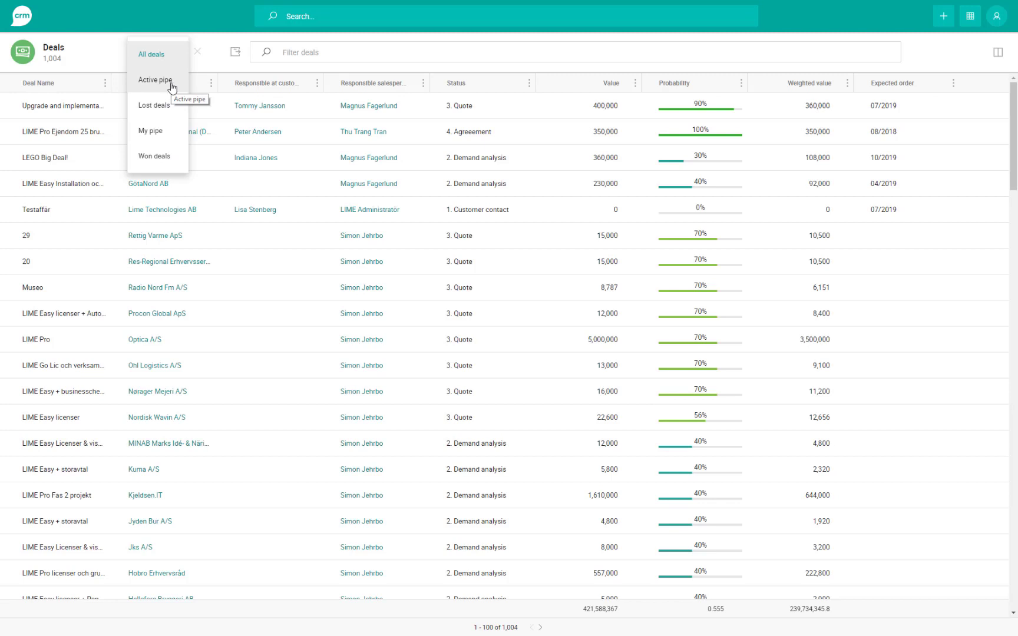
left_click(164, 132)
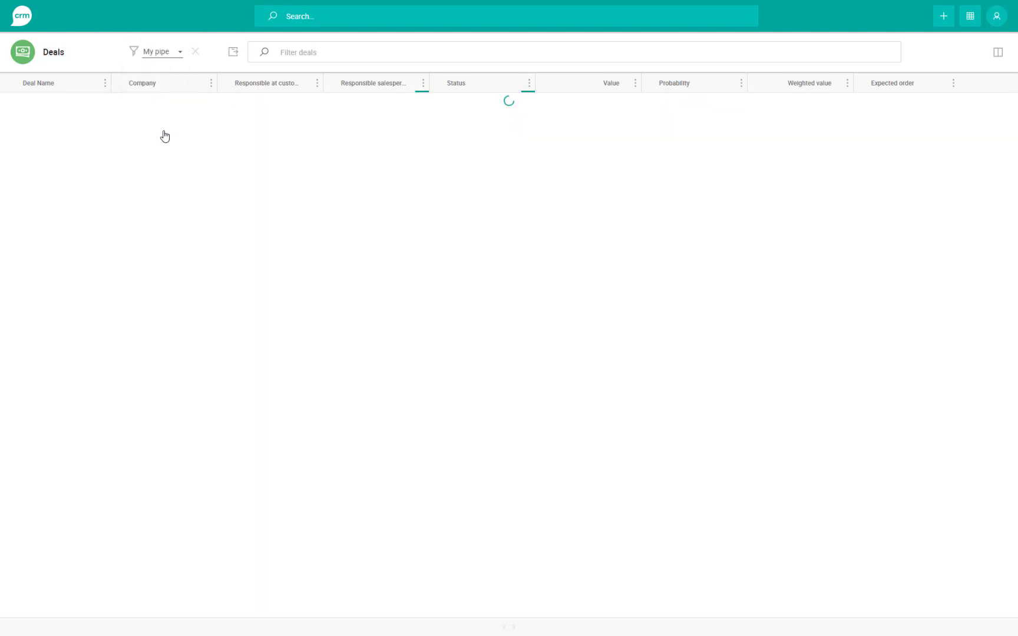
left_click(171, 50)
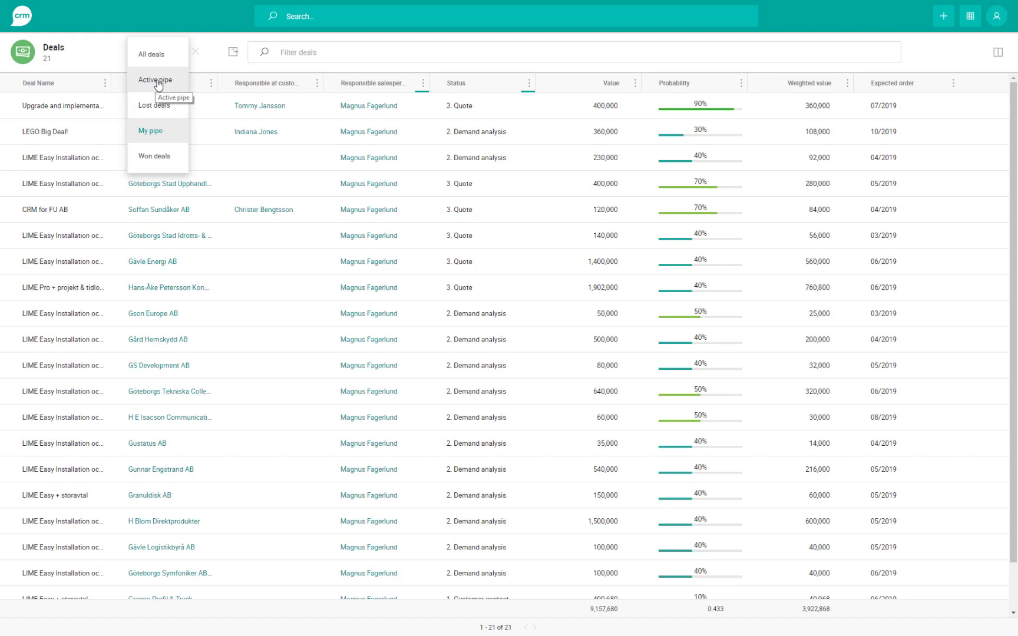
left_click(115, 53)
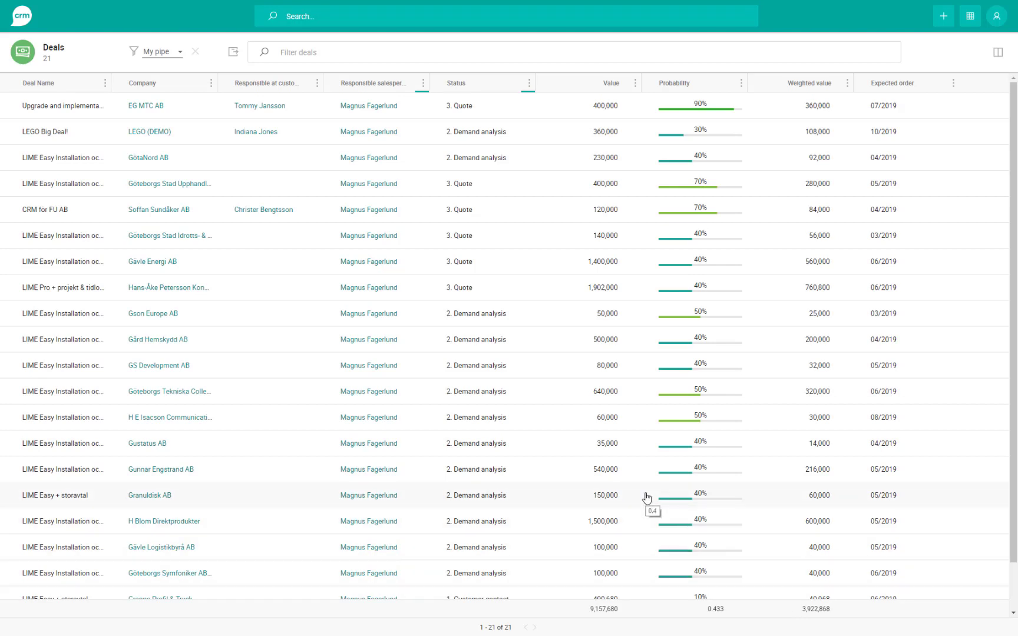
left_click(608, 86)
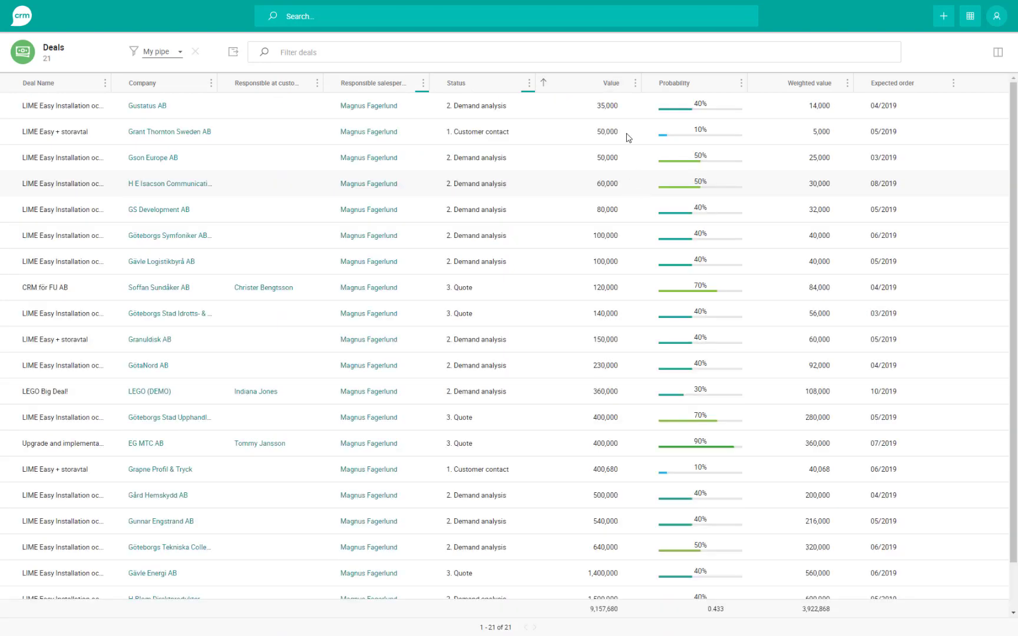
- Re-sort the deals by Value so the largest come first
left_click(606, 86)
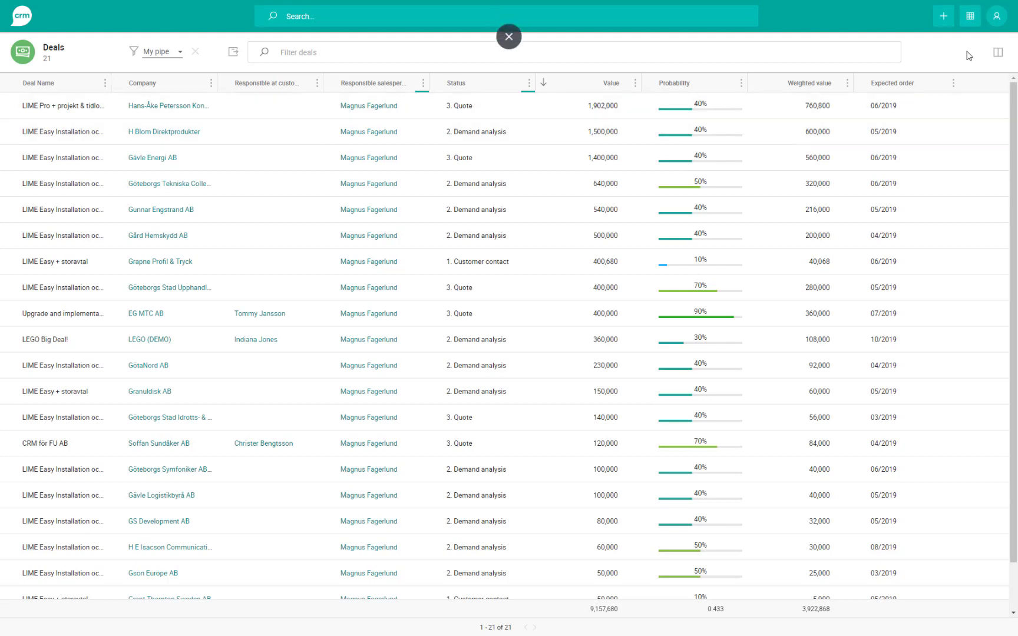
left_click(997, 16)
- Sign out and sign back in under a different username
left_click(986, 49)
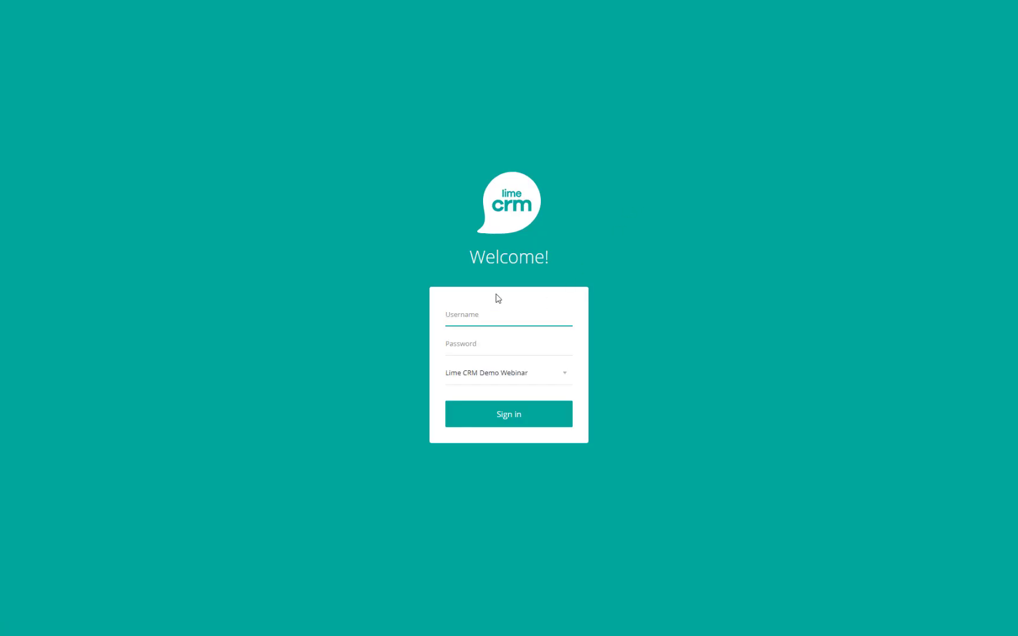
type("admin")
left_click(498, 421)
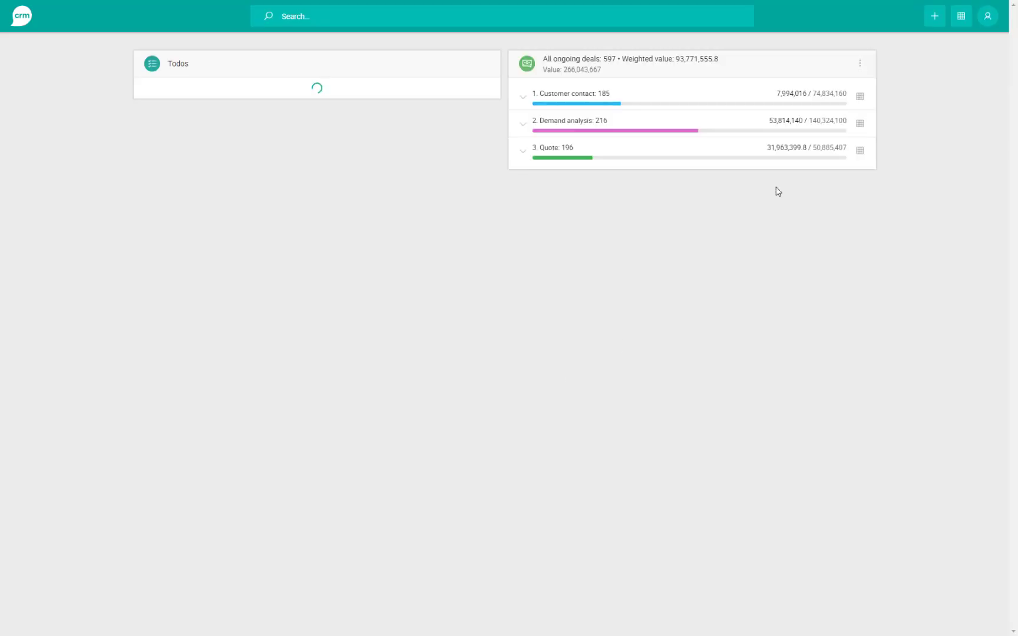
- Open the Deals list, which shows 0 deals under My pipe
left_click(962, 20)
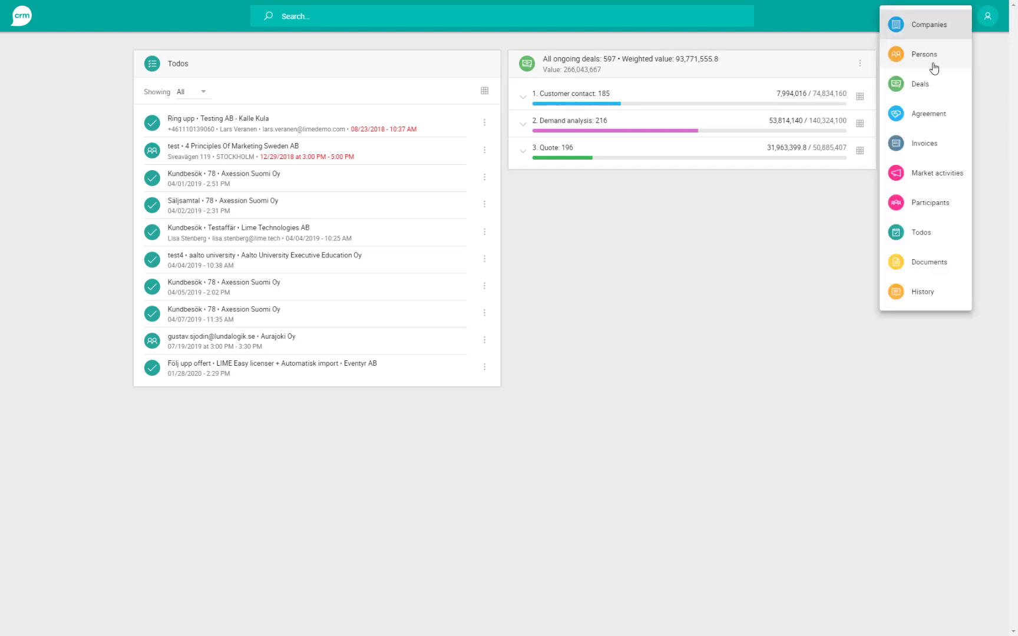
left_click(931, 84)
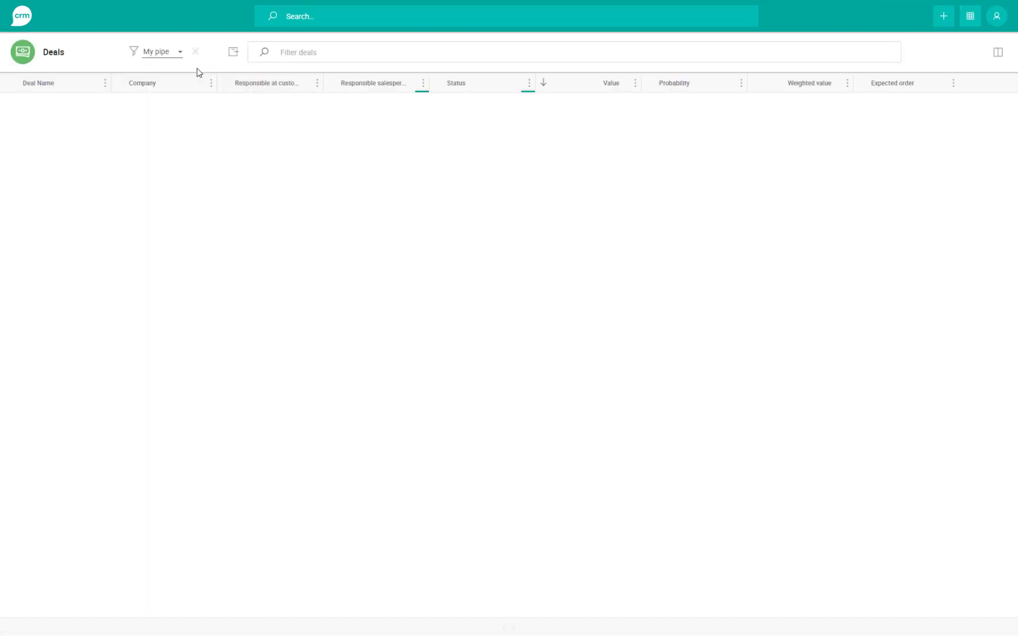
left_click(86, 87)
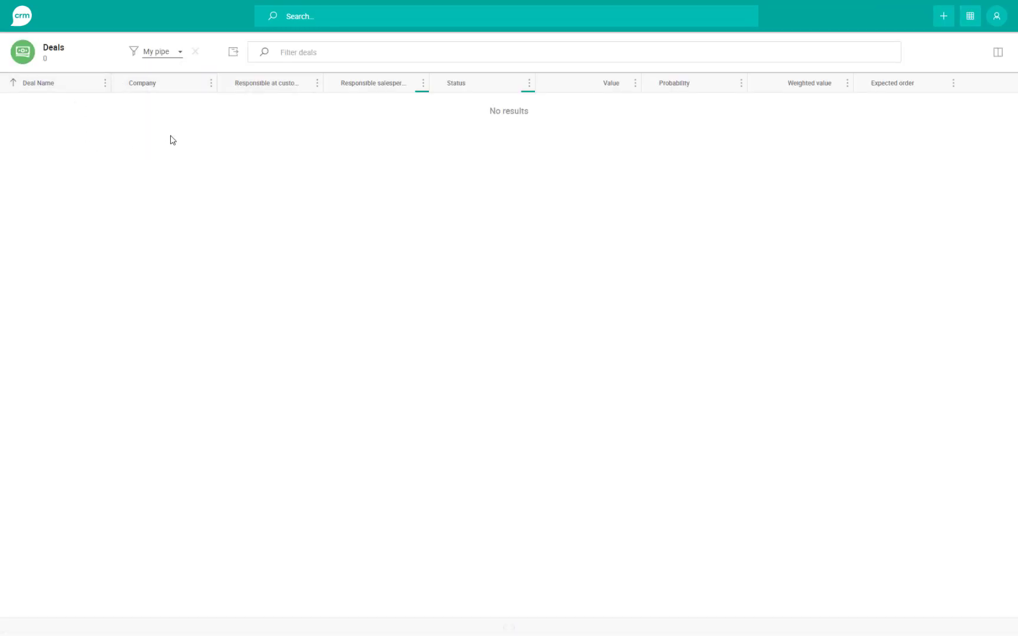
left_click(175, 51)
- Filter All deals to Expected order Current month and Value greater than 200000
left_click(167, 58)
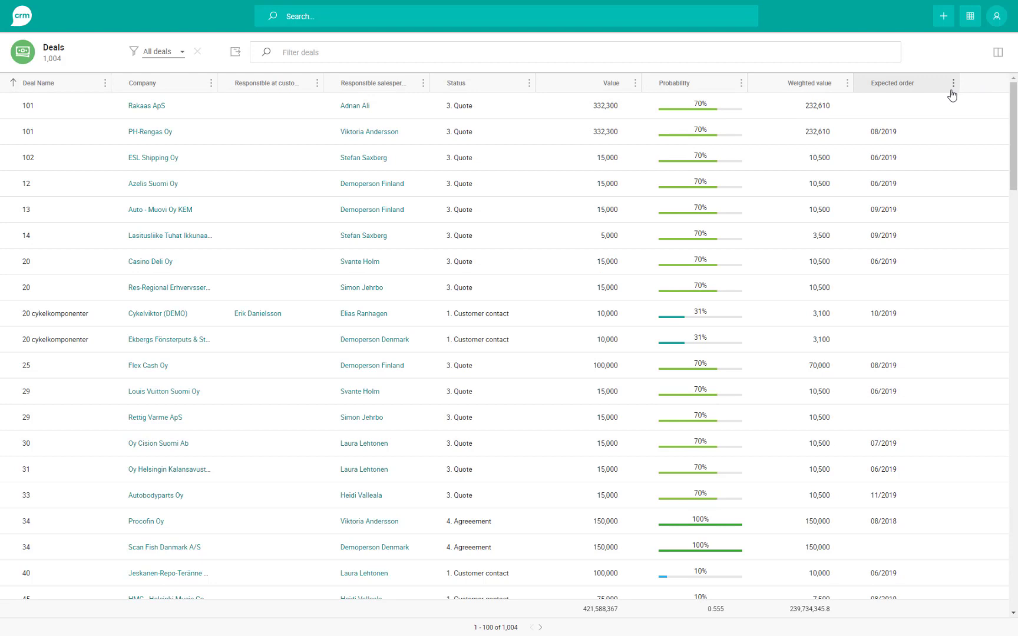
left_click(955, 85)
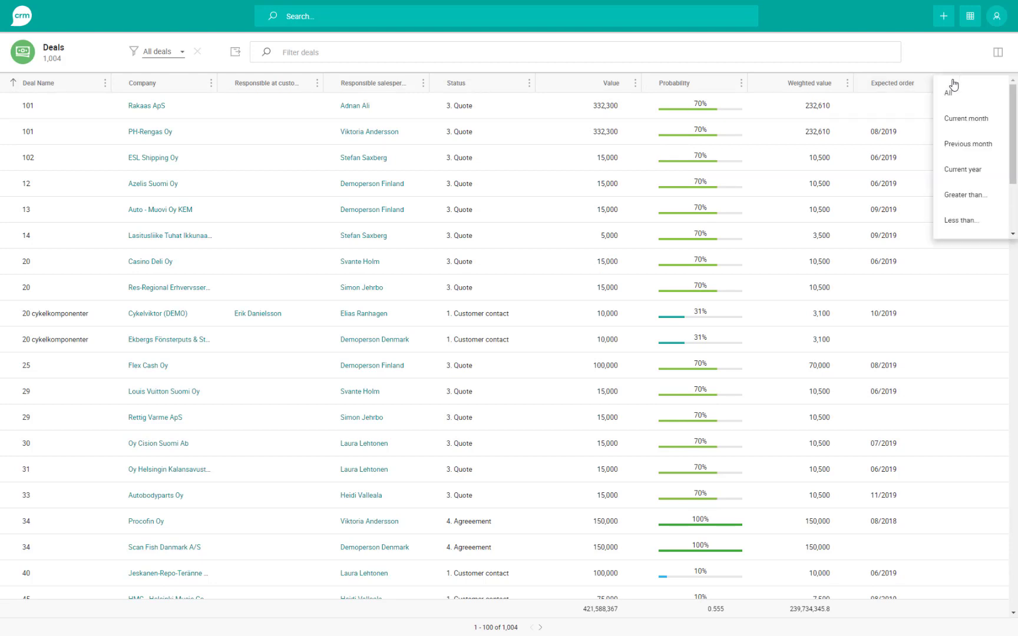
left_click(971, 120)
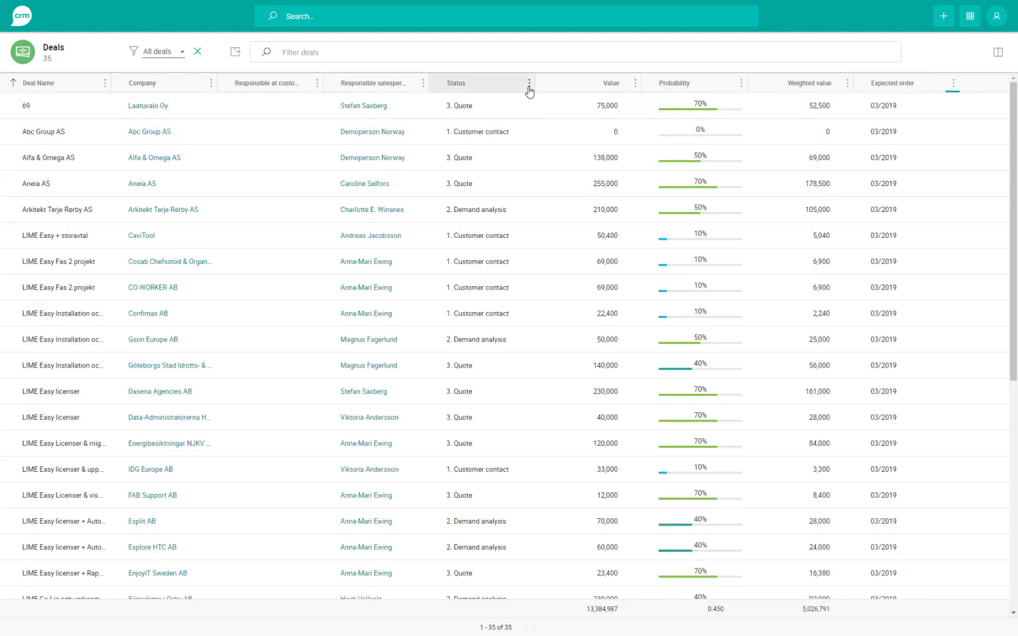
left_click(635, 83)
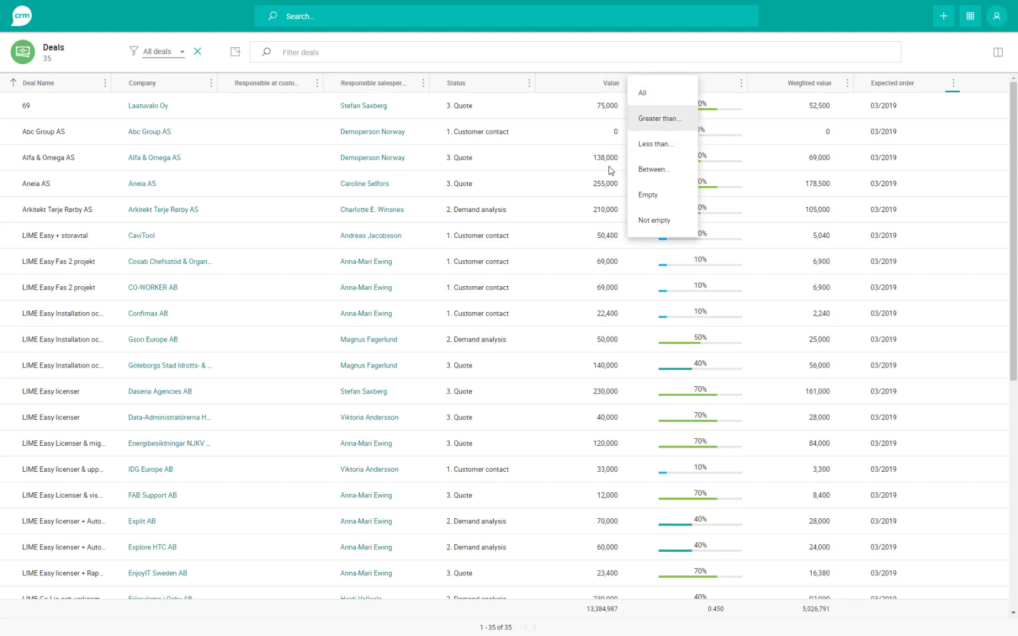
left_click(656, 120)
type("200000")
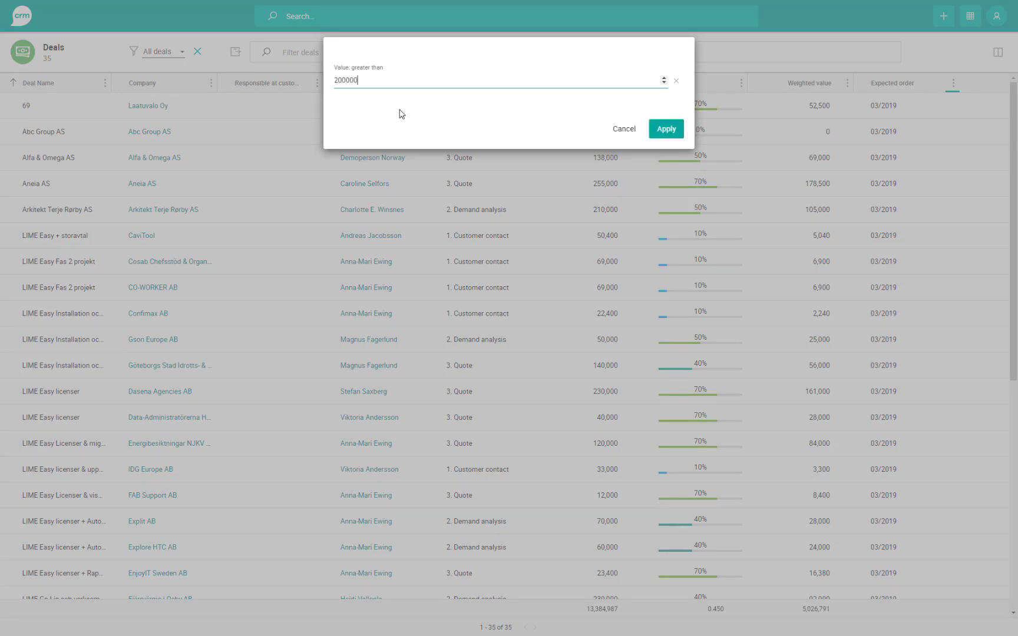
left_click(666, 129)
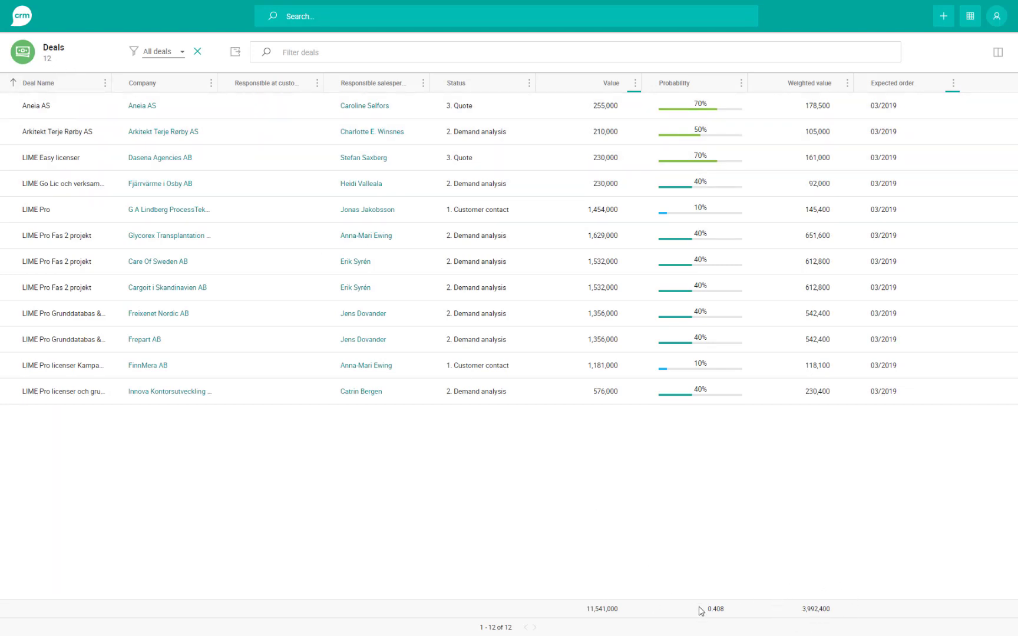
- Save the current filter as 'Big deals to be closed this month'
left_click(172, 51)
scroll(175, 157, "down", 2)
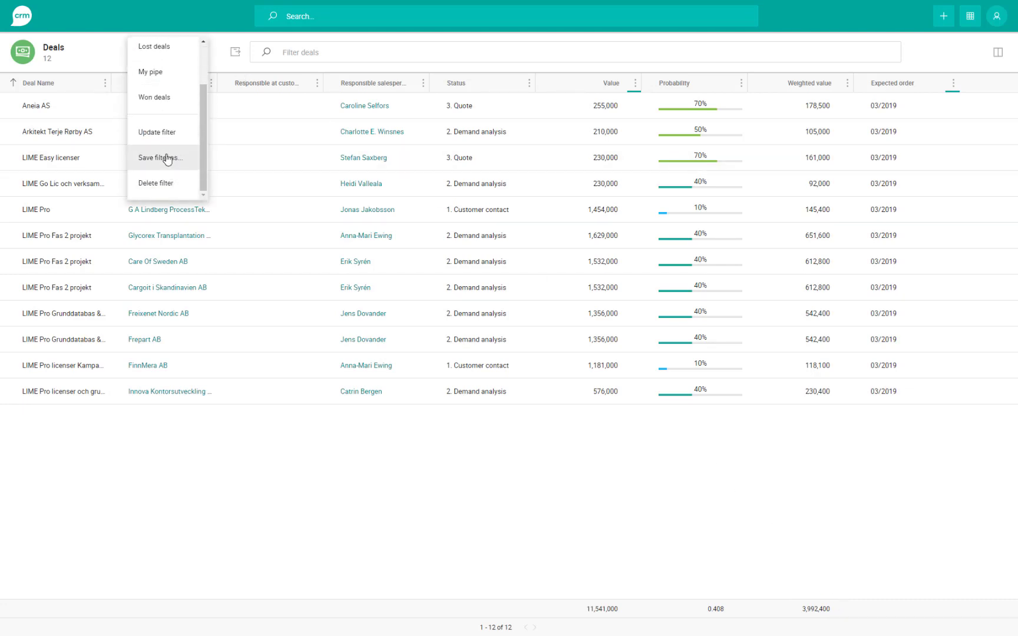
left_click(168, 159)
left_click(423, 231)
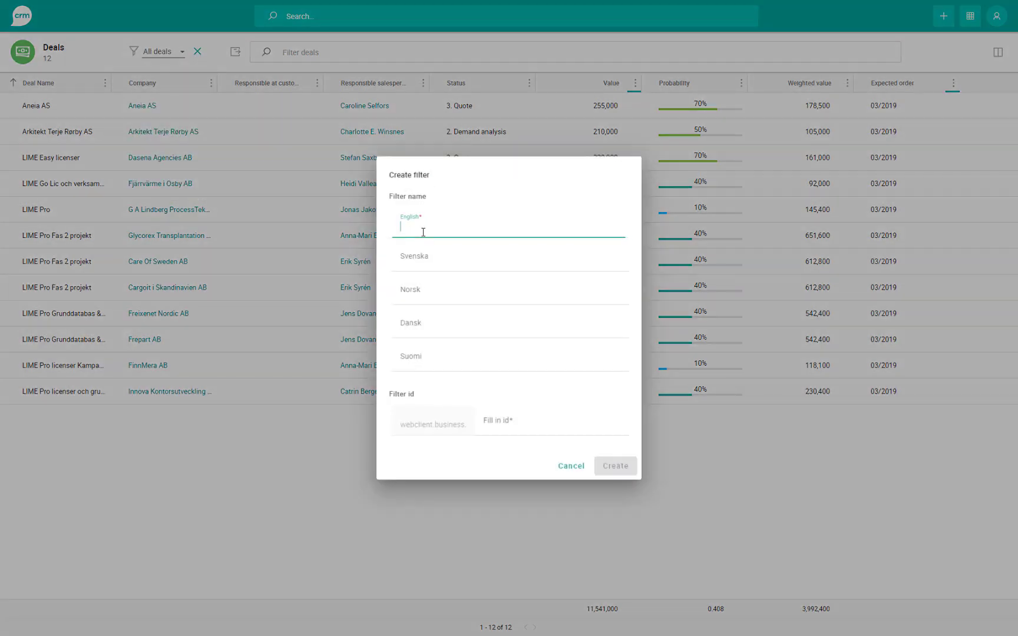
type("Bi")
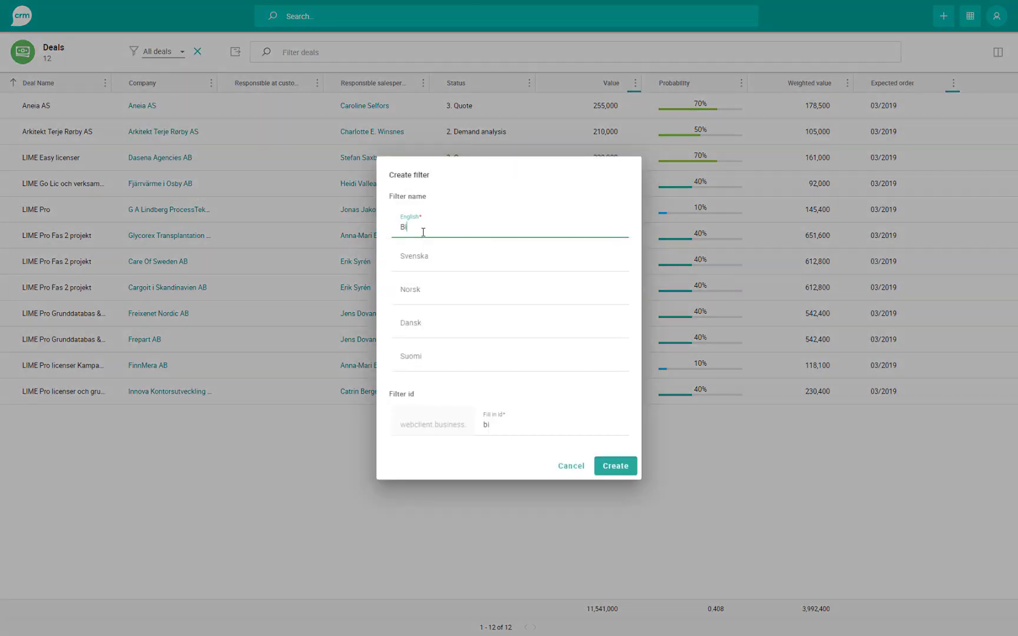
type("g deals to be closed this month")
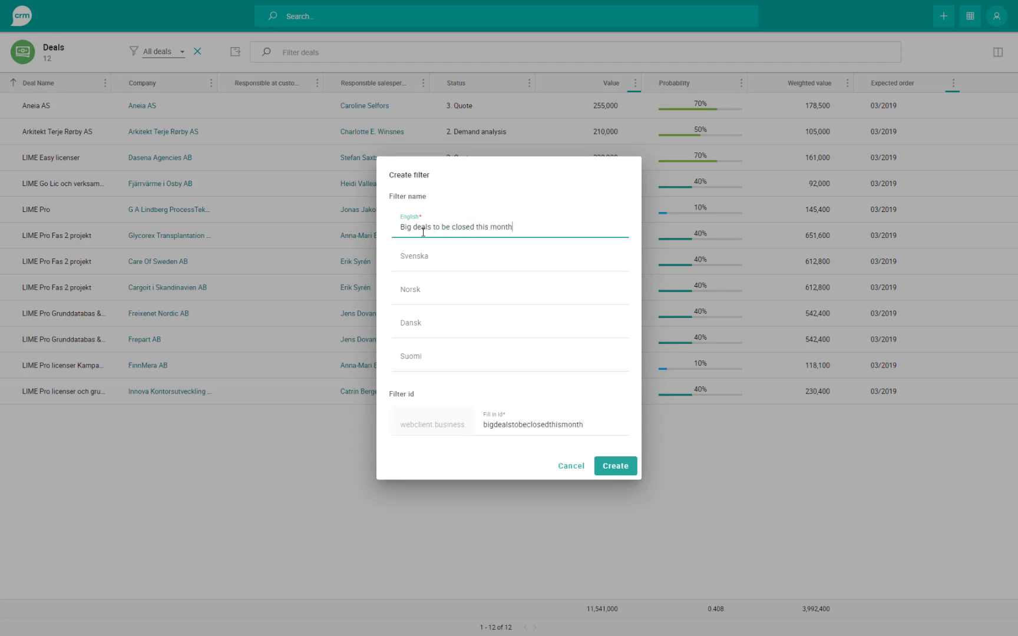
left_click(621, 468)
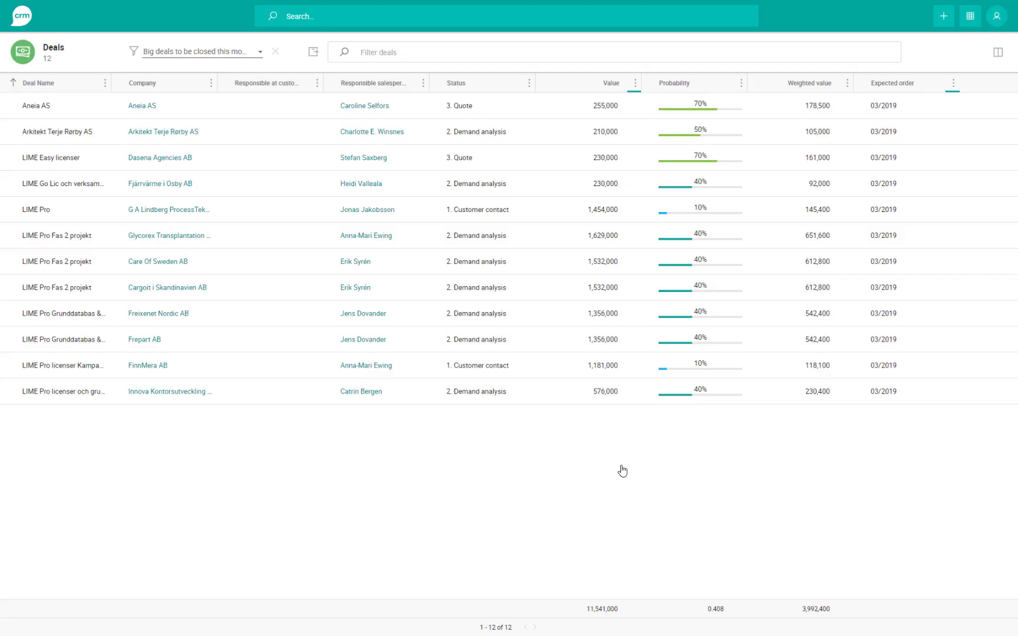
- Confirm the new filter appears in the saved filters list, then sign out
left_click(231, 52)
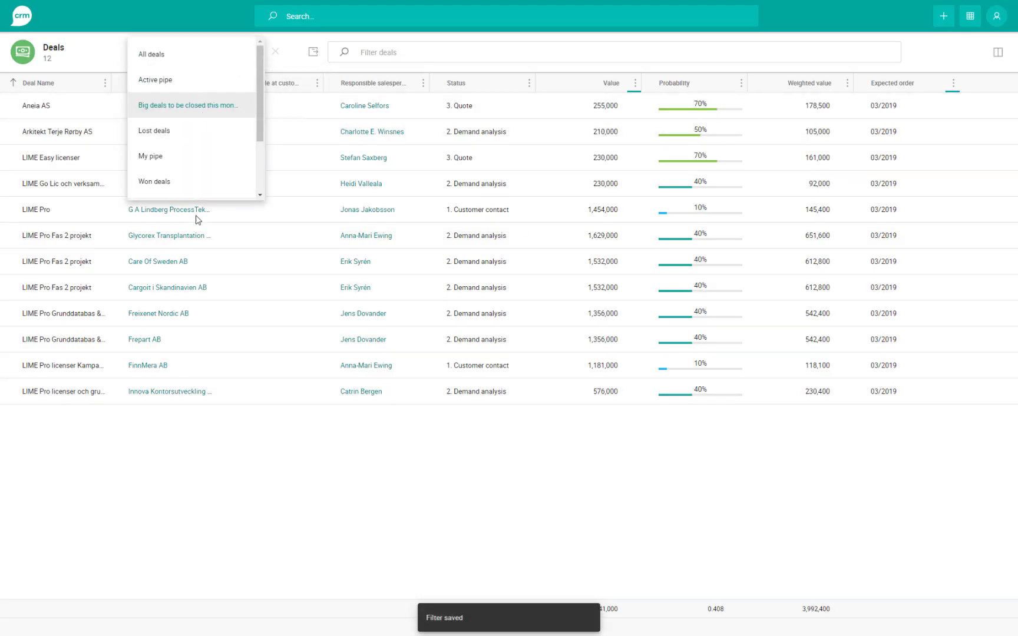
left_click(107, 52)
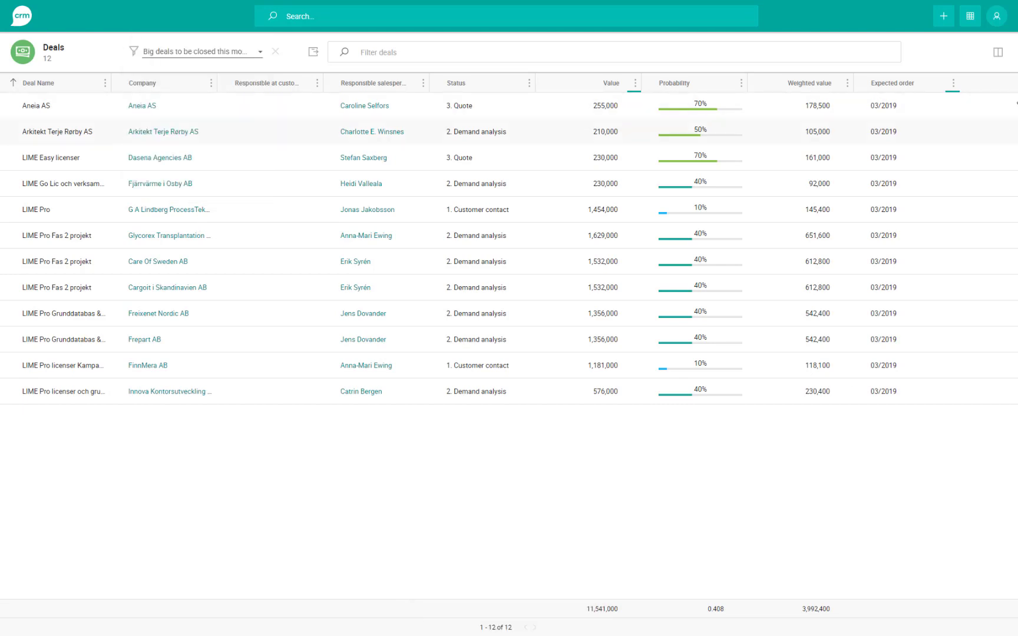
left_click(997, 17)
left_click(950, 123)
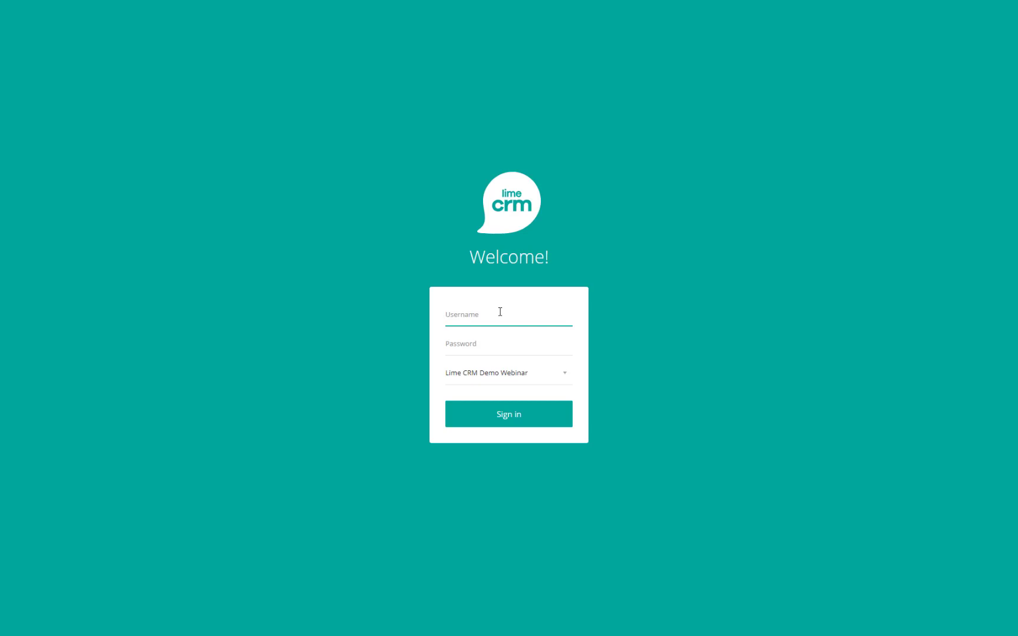
- Sign back in as the original user using the saved username
left_click(500, 312)
left_click(466, 399)
left_click(485, 418)
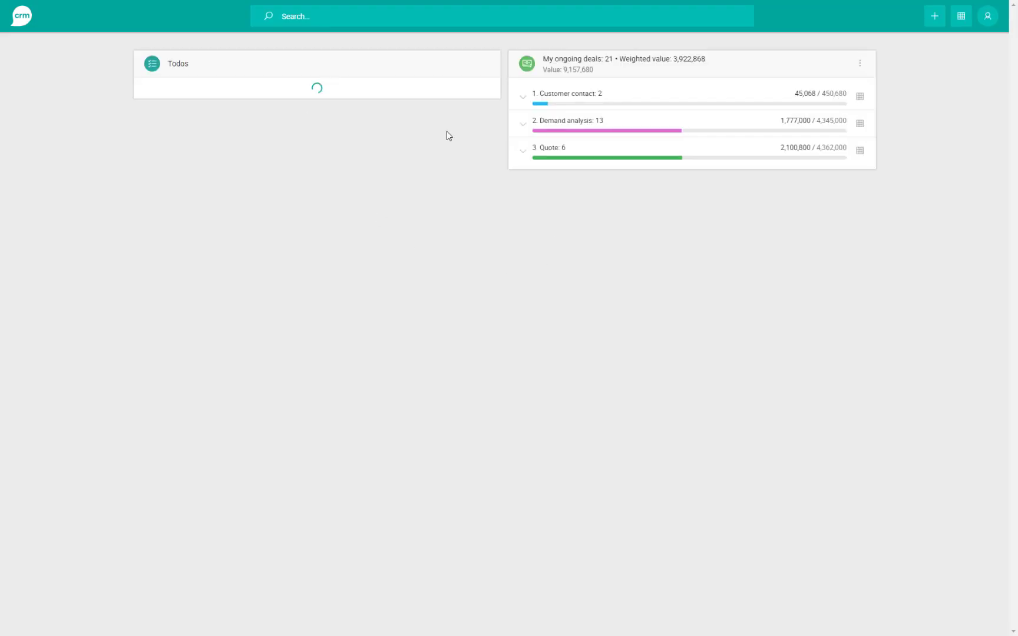
- Open Deals, verify 'Big deals to be closed this month' is listed, then return home
left_click(961, 16)
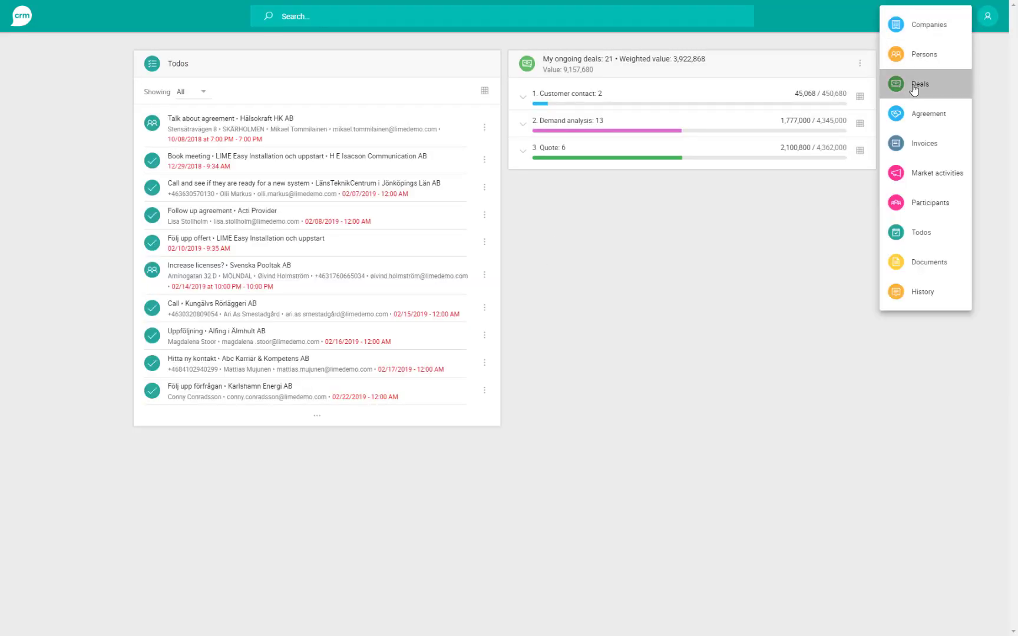
left_click(914, 88)
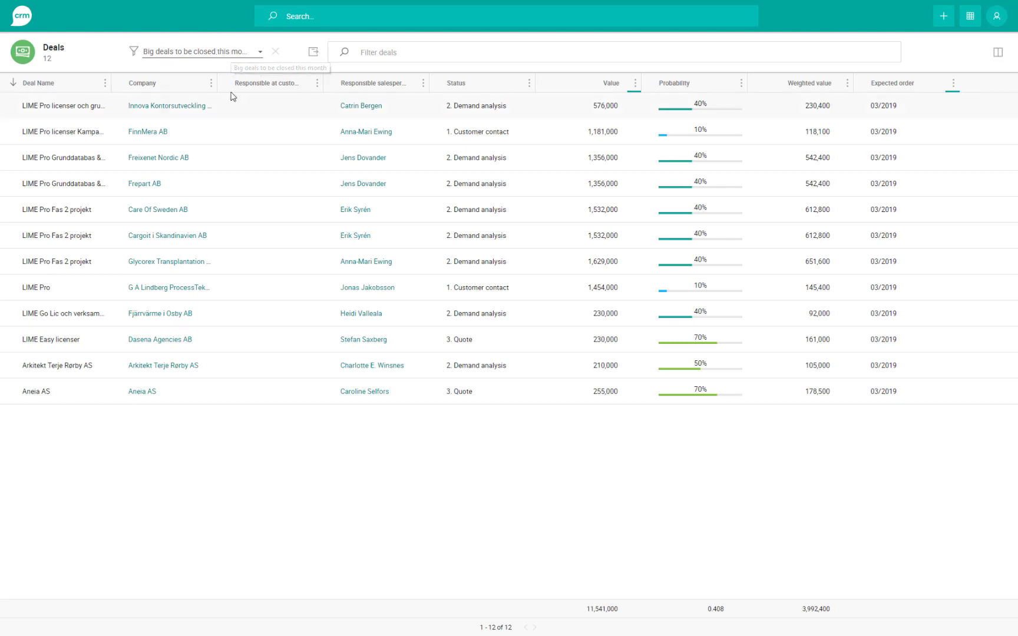
left_click(221, 51)
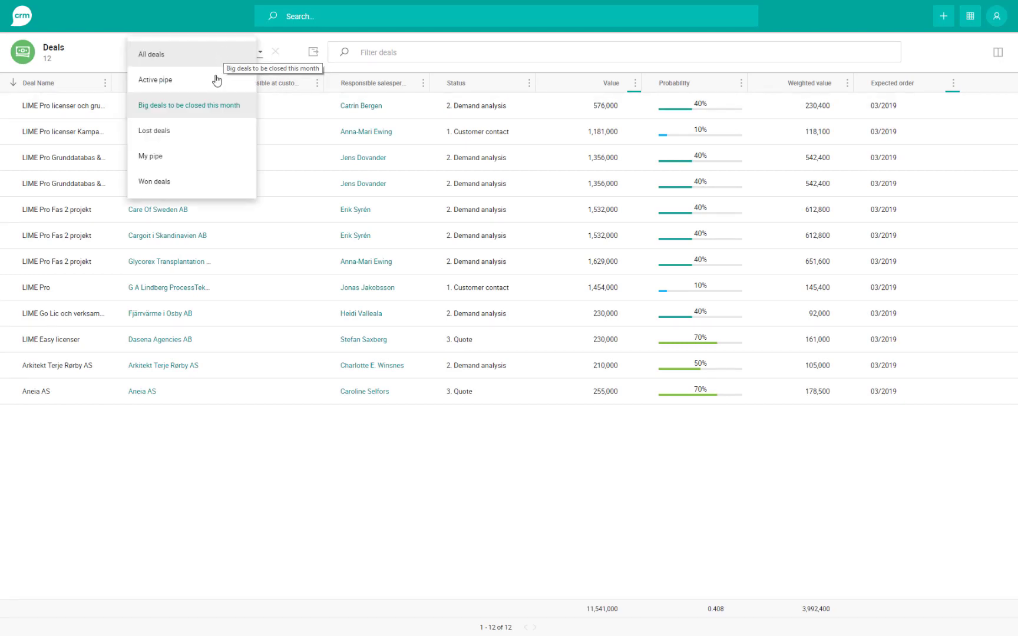
left_click(83, 48)
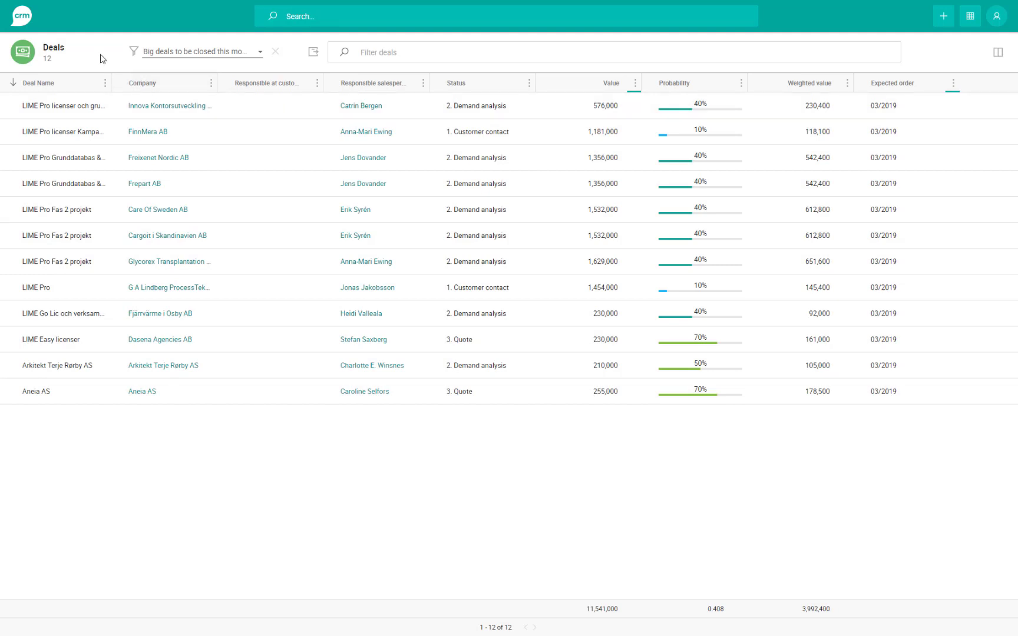
left_click(20, 14)
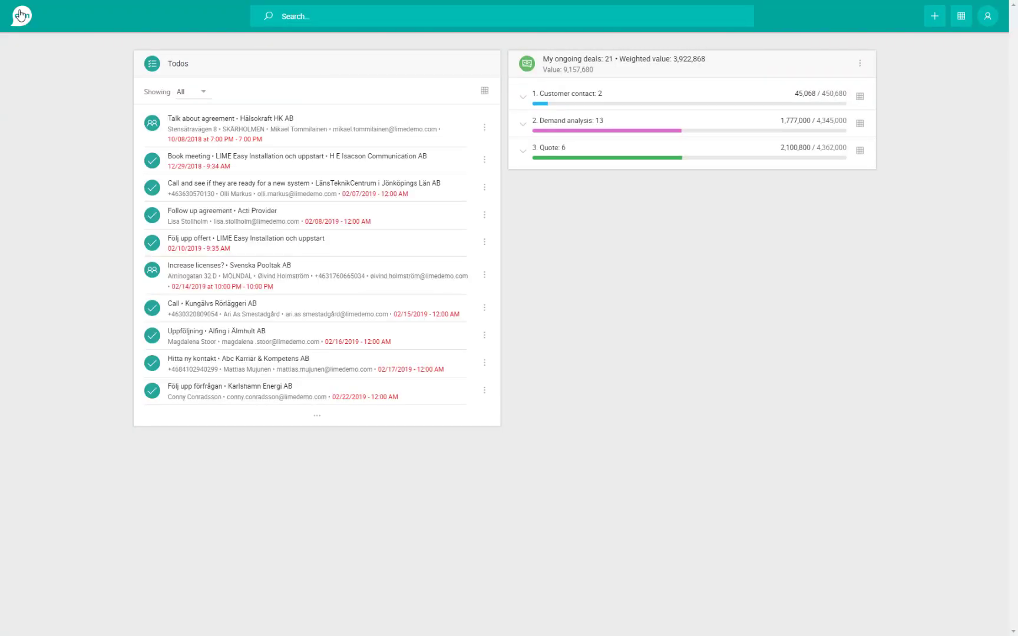